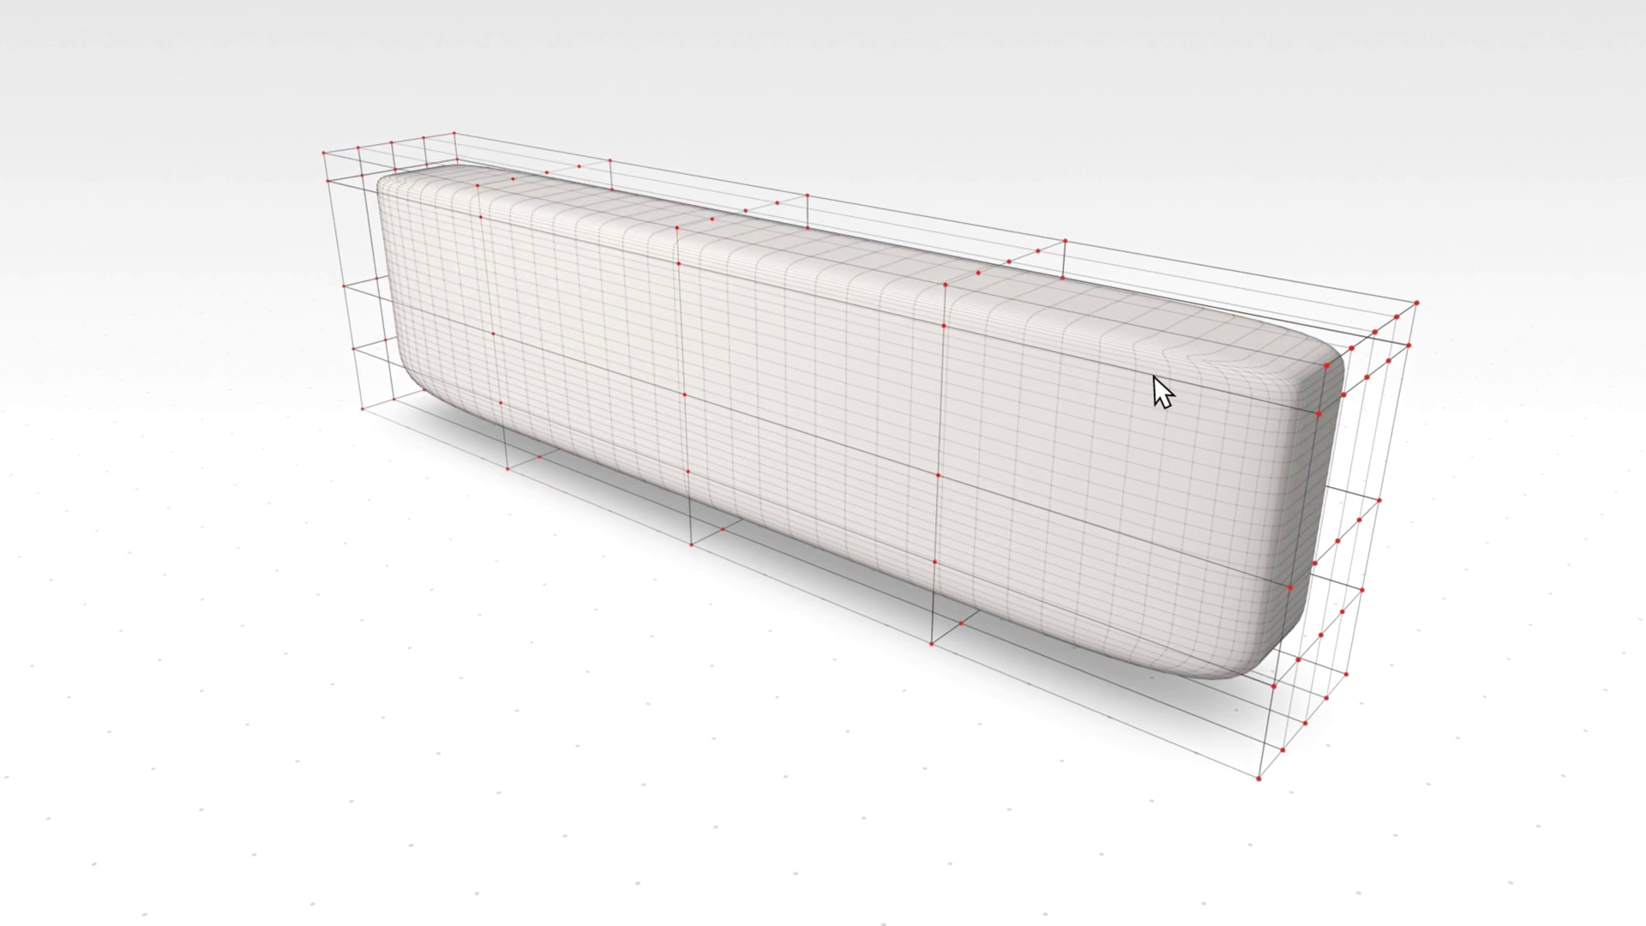
Drag four cage points to bend the underside, dent the top and bulge a corner
{"action": "left_click_drag", "start_coordinate": [930, 647], "coordinate": [838, 646]}
{"action": "left_click_drag", "start_coordinate": [686, 382], "coordinate": [779, 305]}
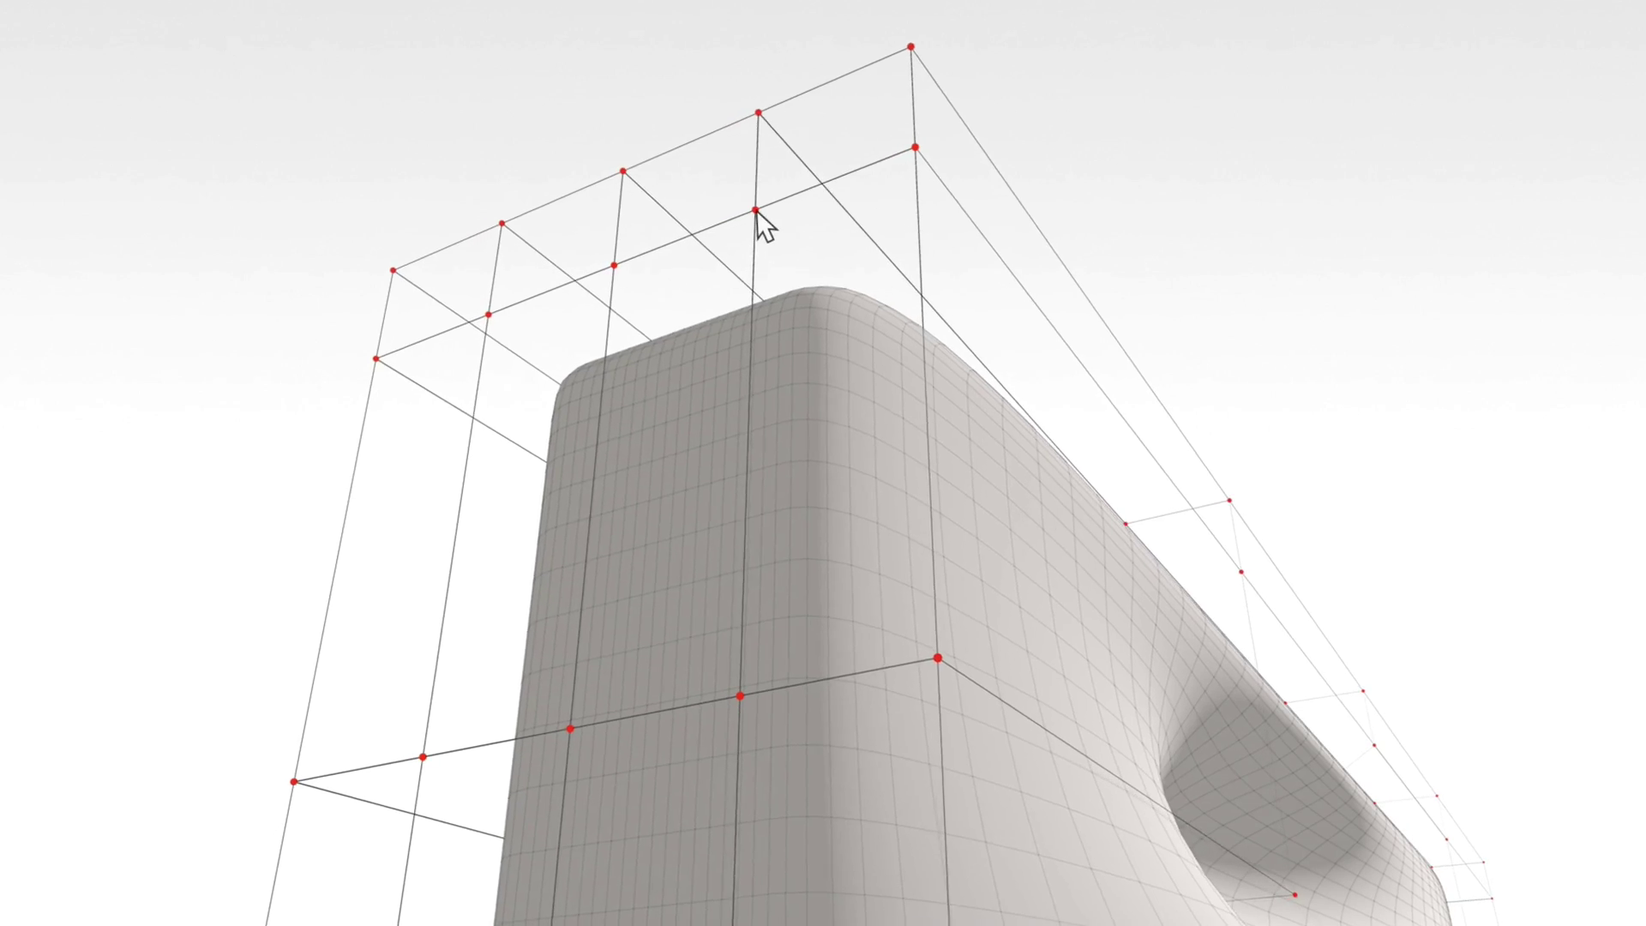
{"action": "left_click_drag", "start_coordinate": [757, 216], "coordinate": [947, 306]}
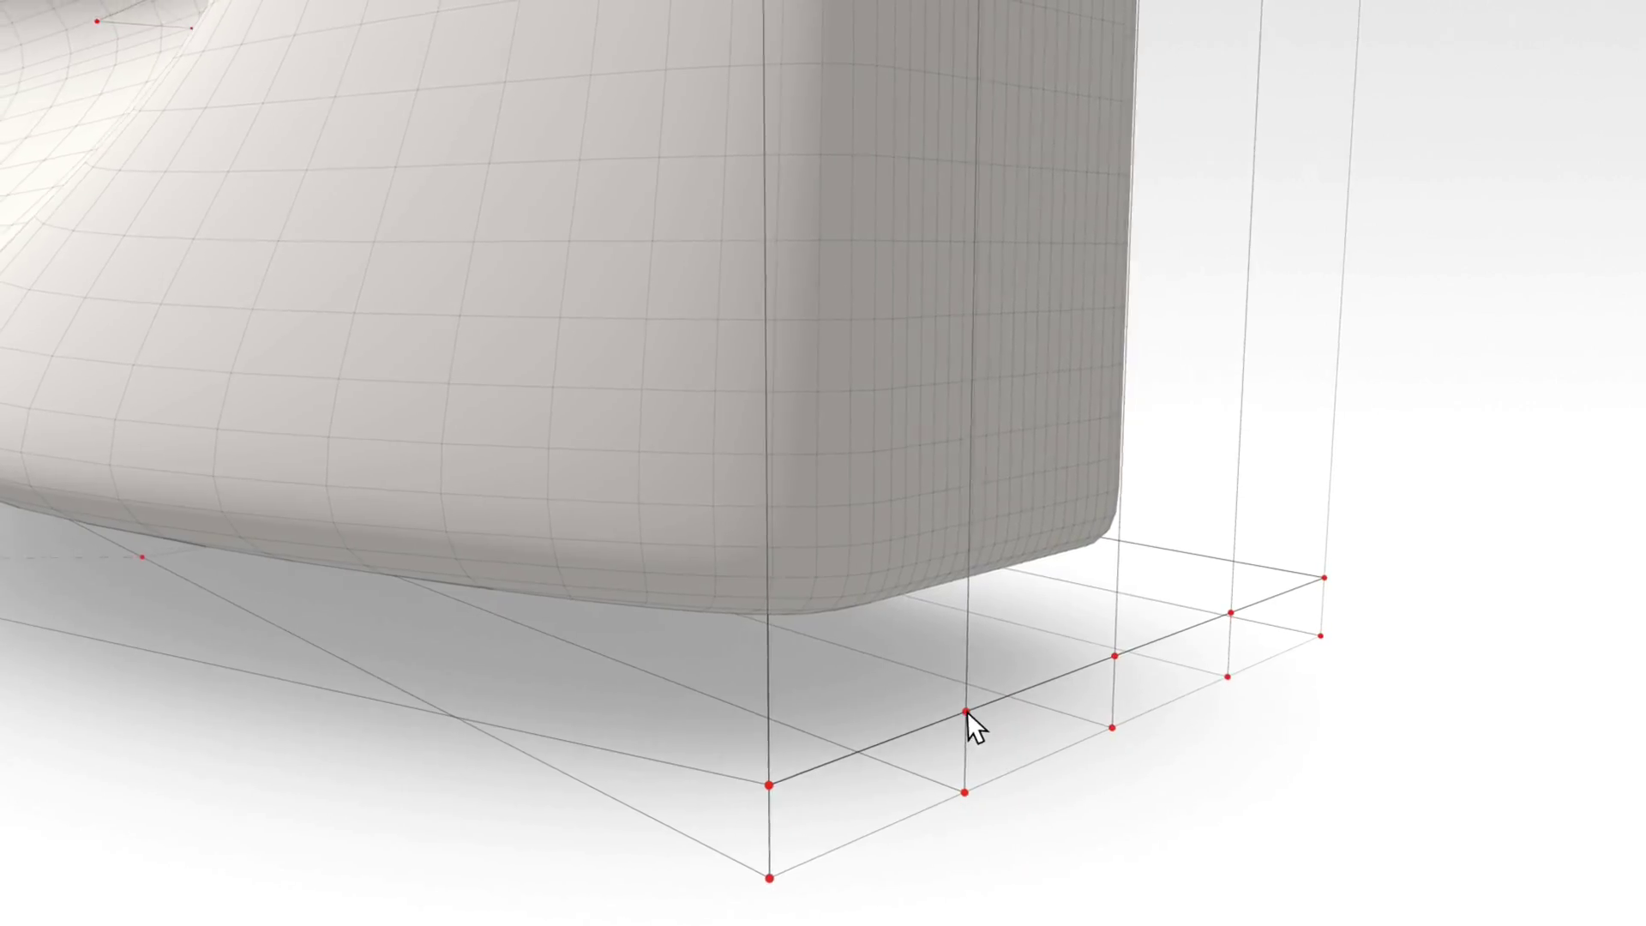
{"action": "left_click_drag", "start_coordinate": [970, 717], "coordinate": [760, 775]}
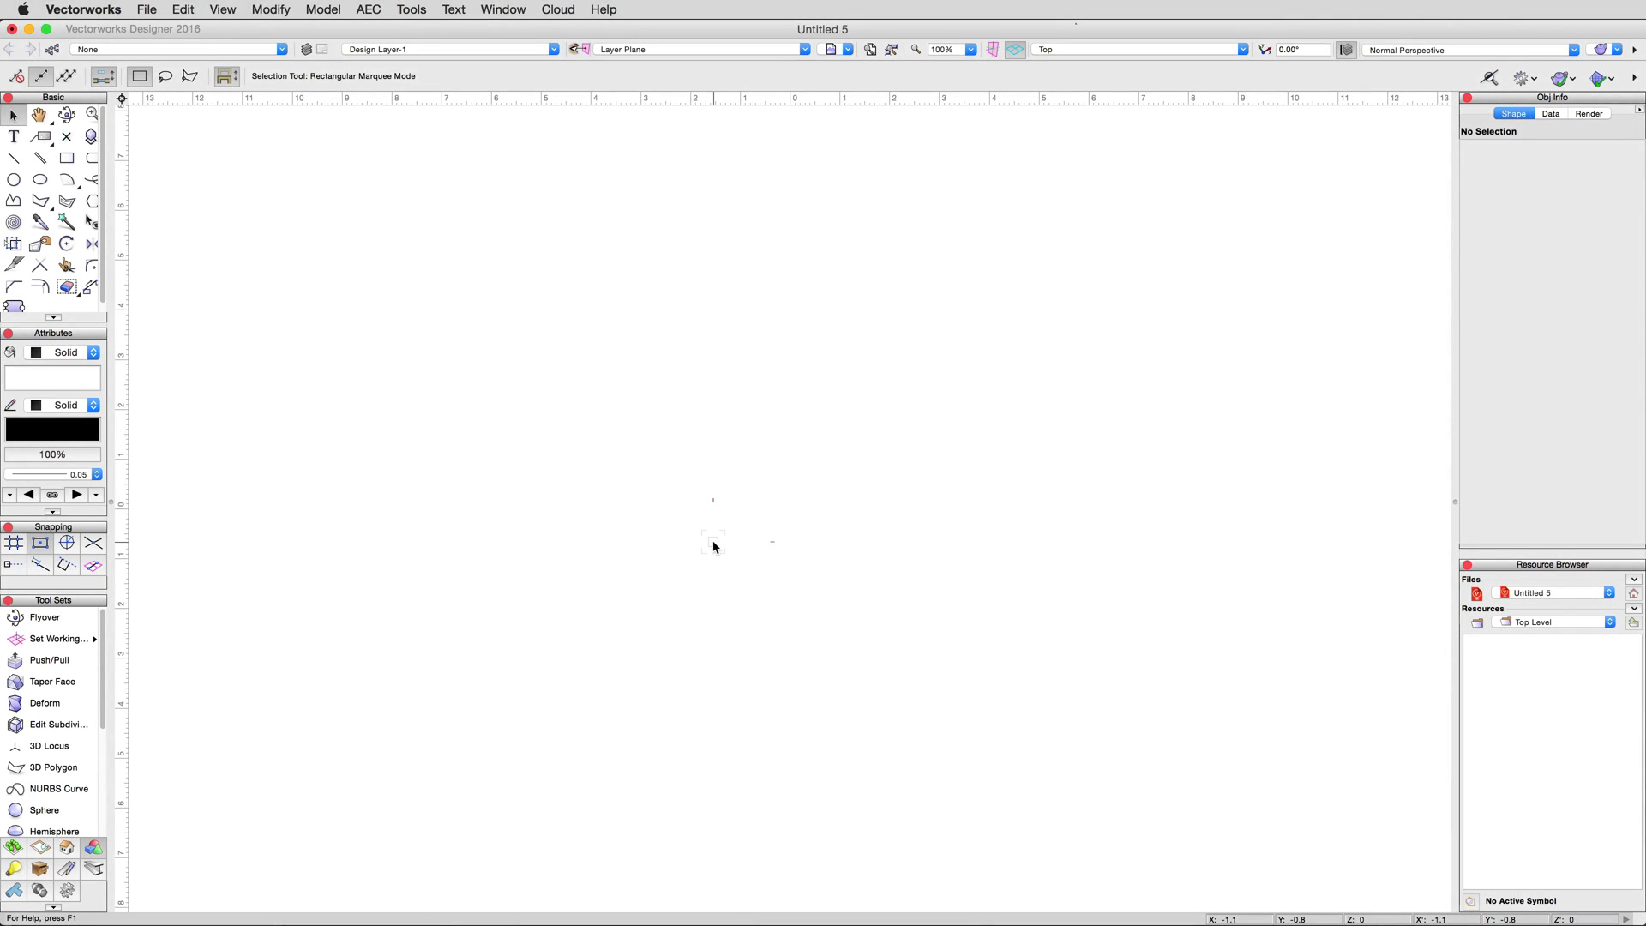
Set up a Sphere subdivision primitive of Size 3cm with Center at Next Click left on
{"action": "double_click", "coordinate": [79, 727]}
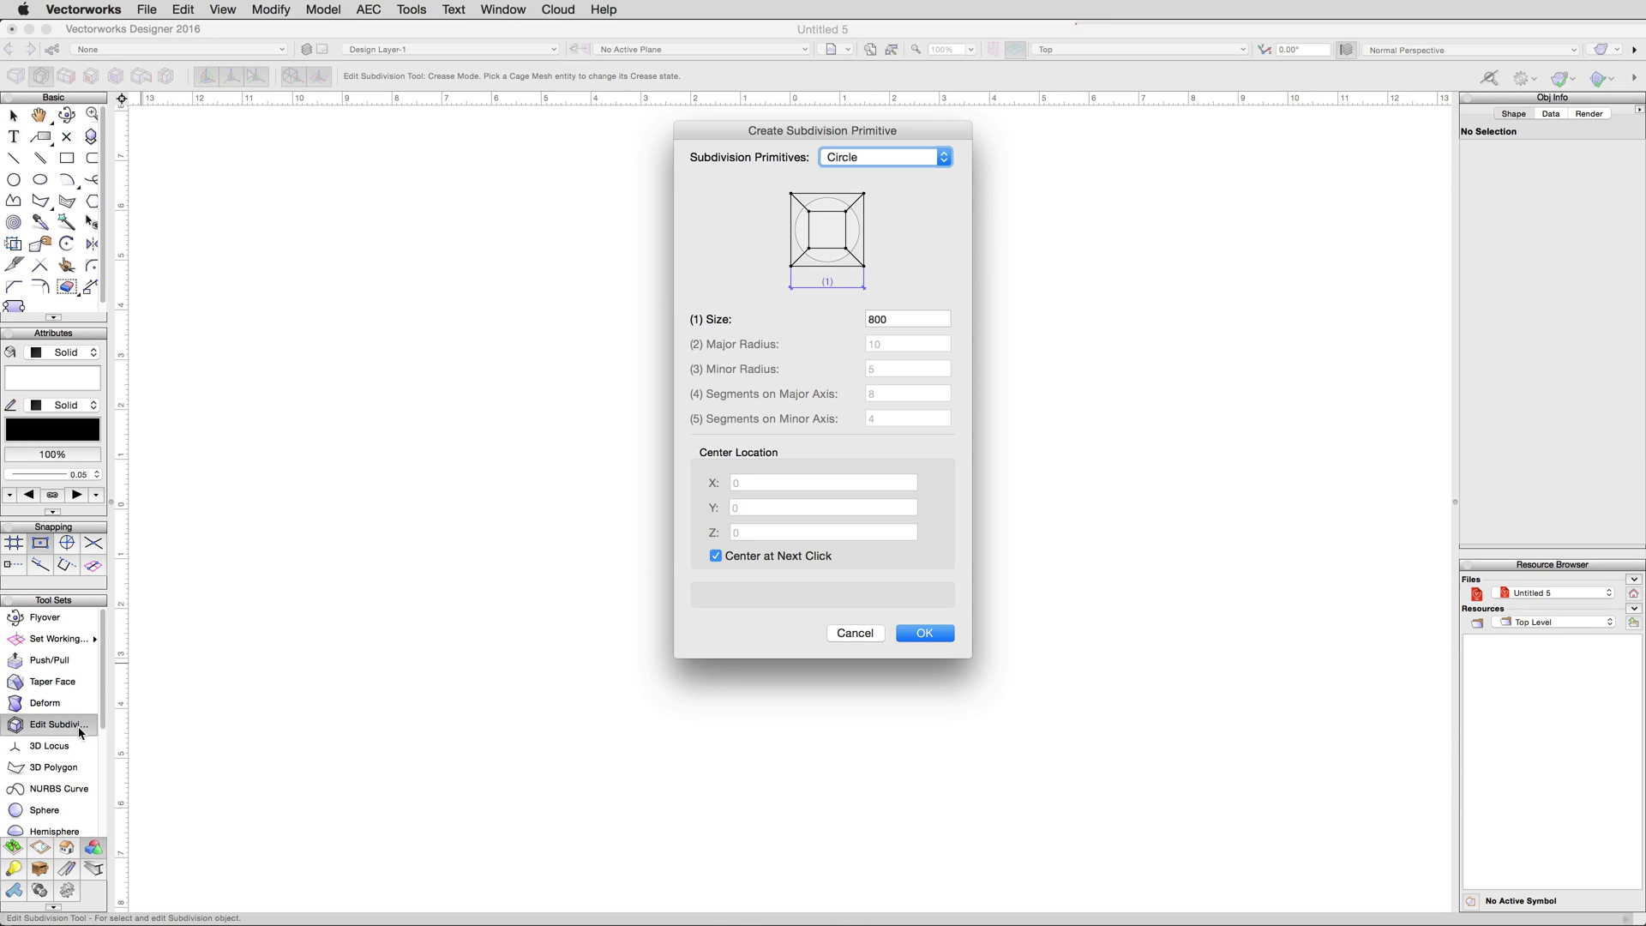
{"action": "left_click", "coordinate": [870, 161]}
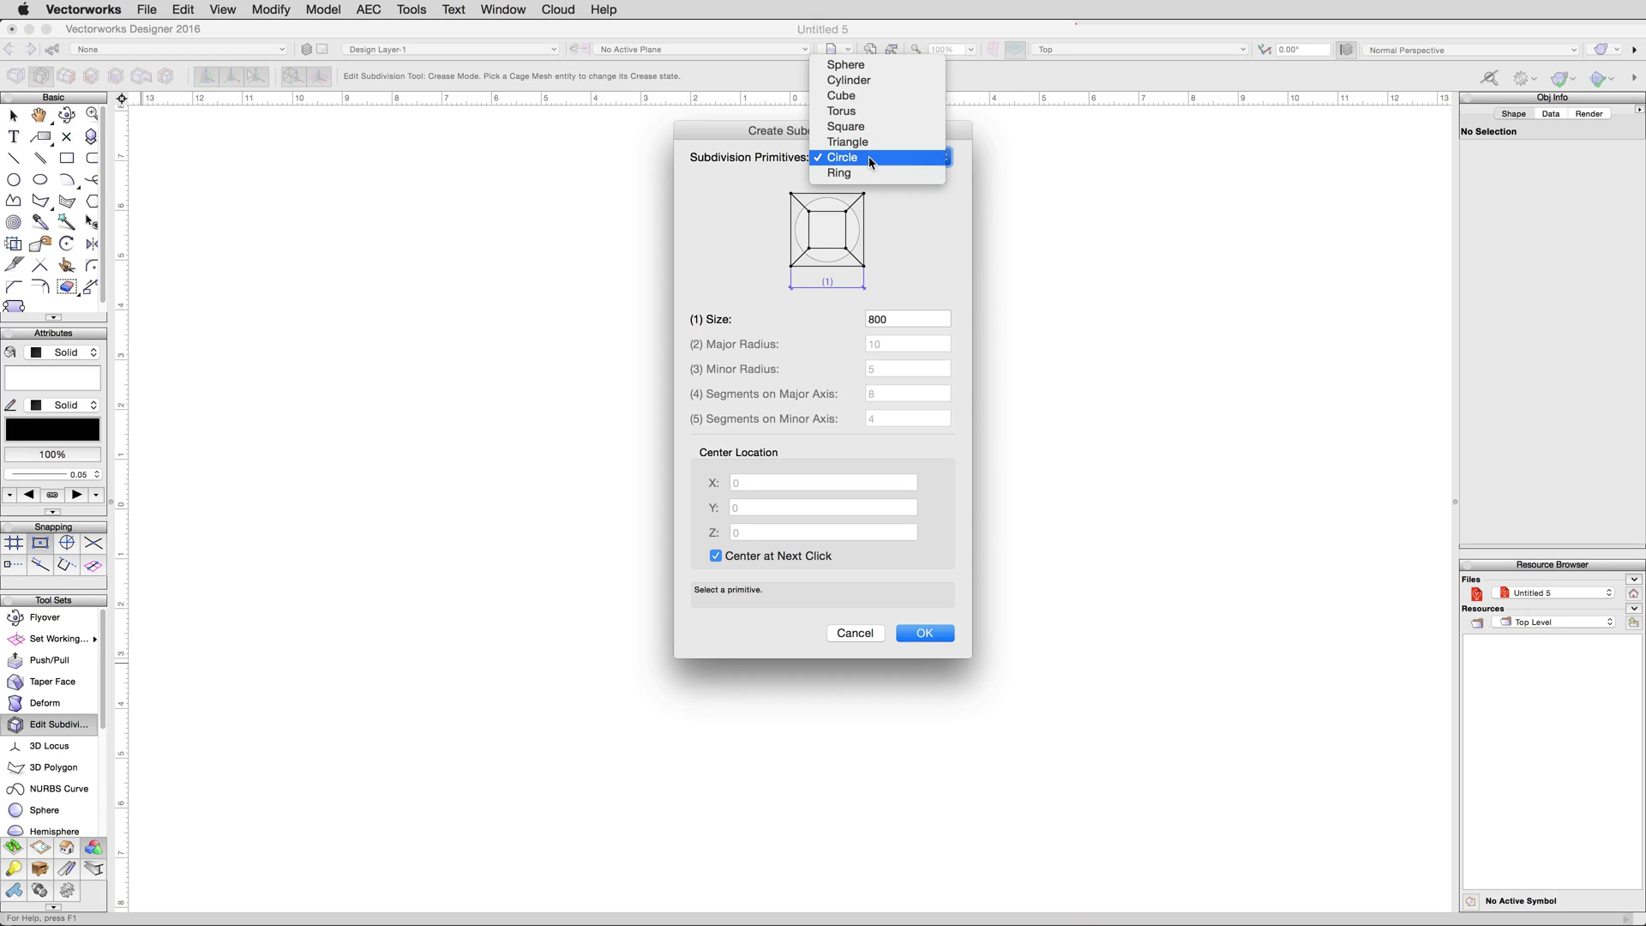
{"action": "left_click", "coordinate": [872, 67]}
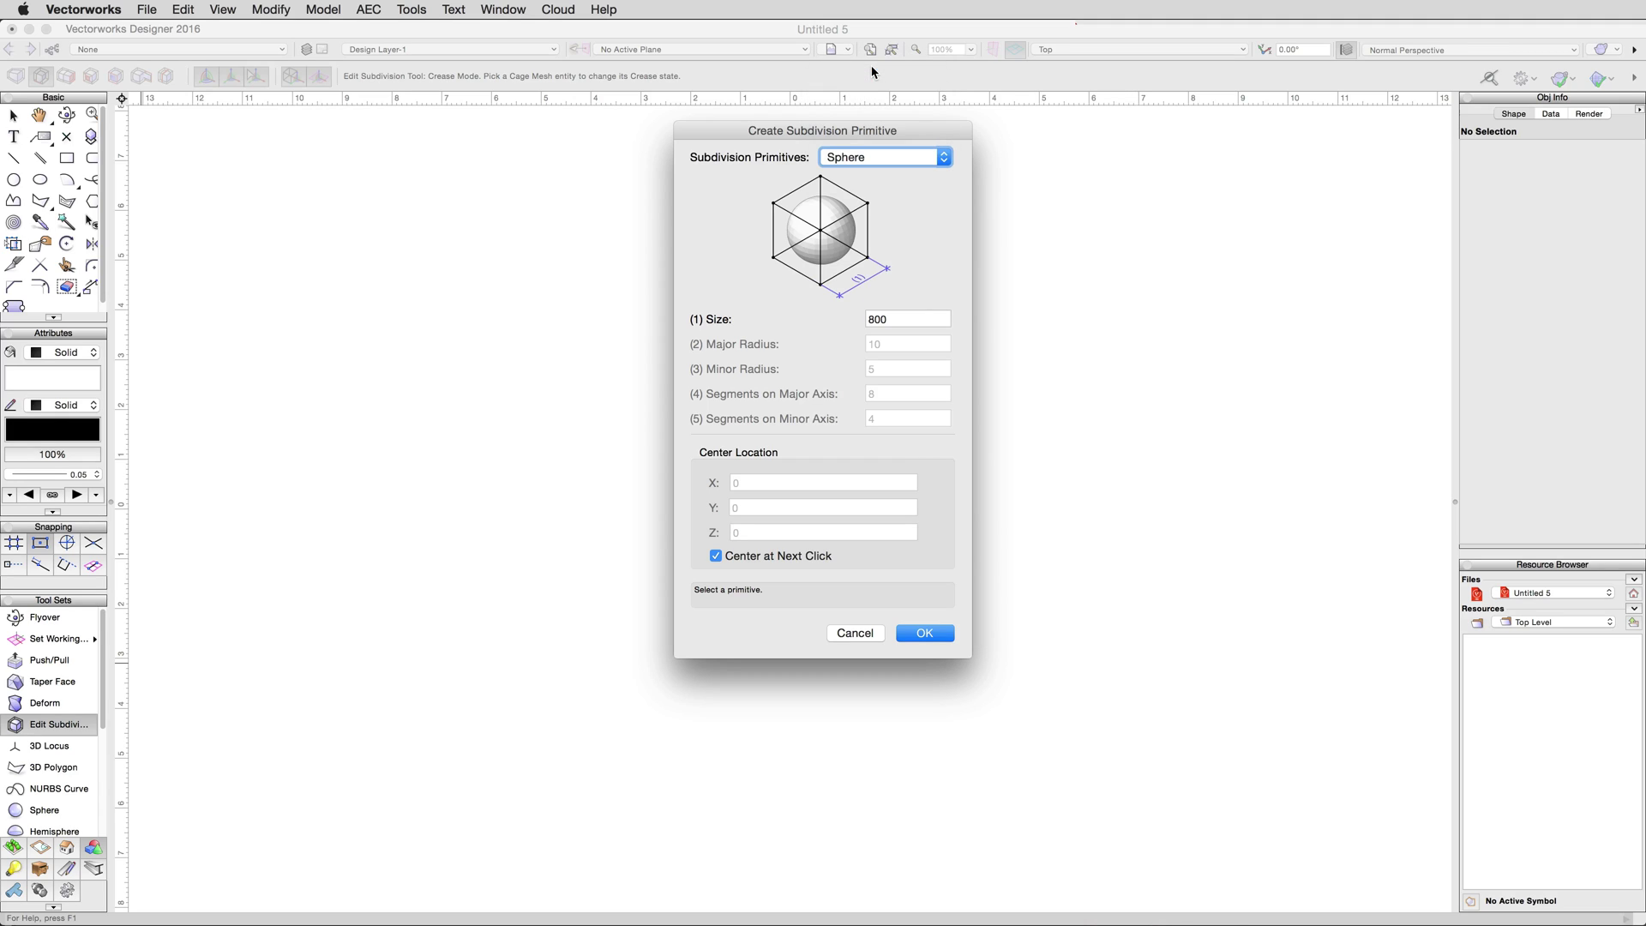
{"action": "left_click", "coordinate": [899, 318]}
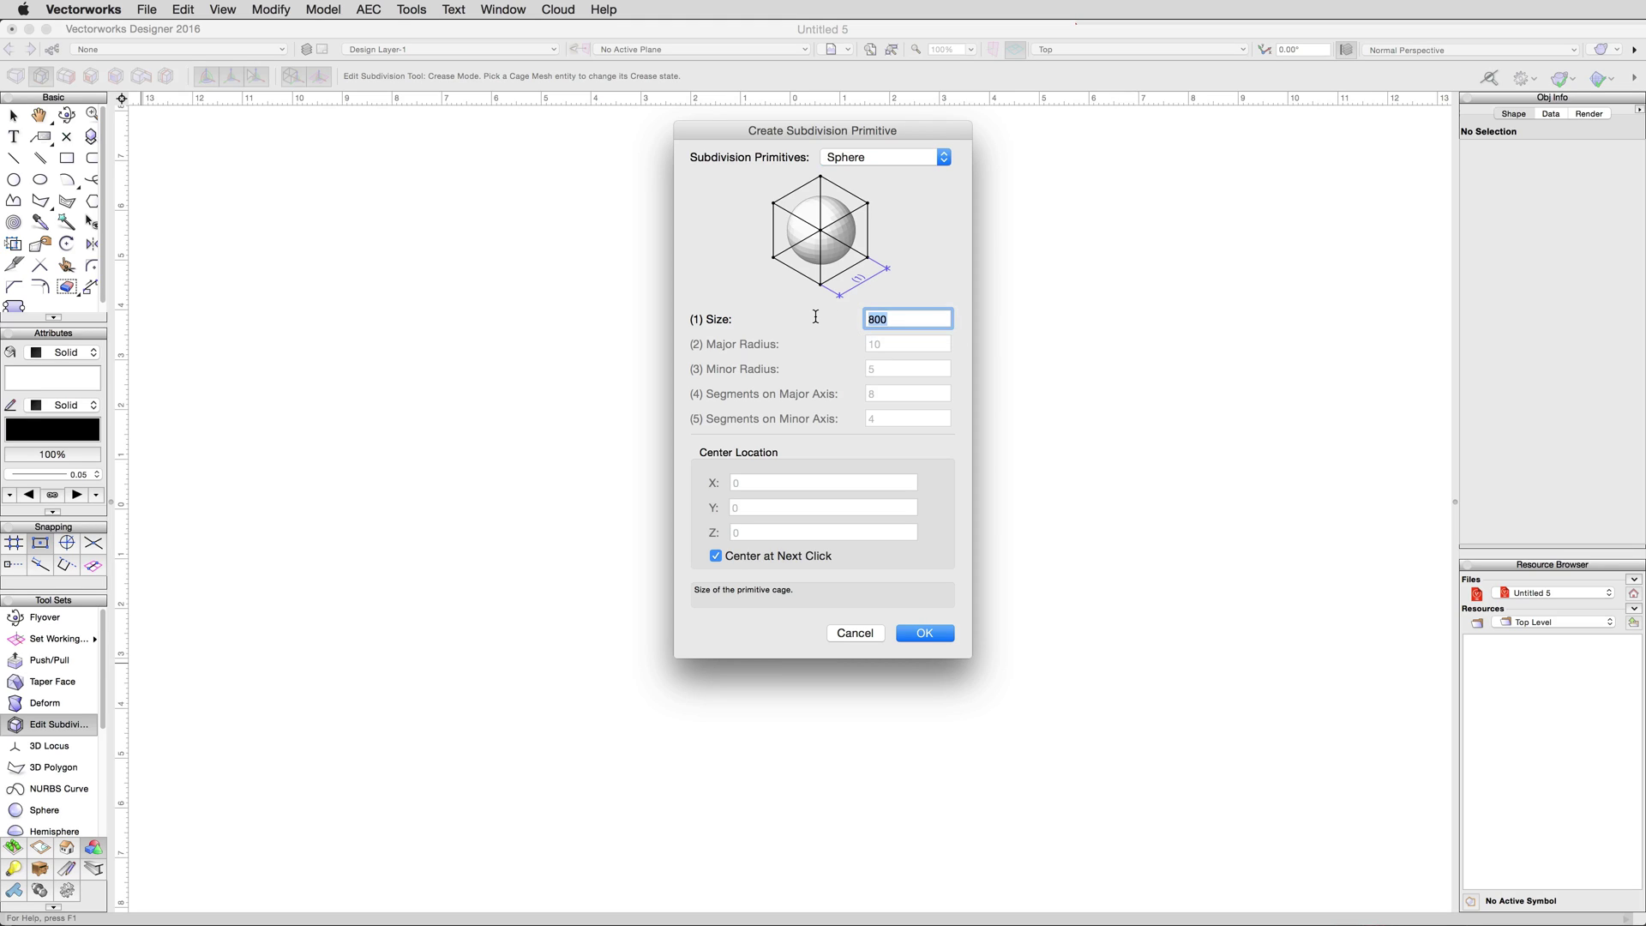
{"action": "type", "text": "3cm"}
{"action": "left_click", "coordinate": [772, 558]}
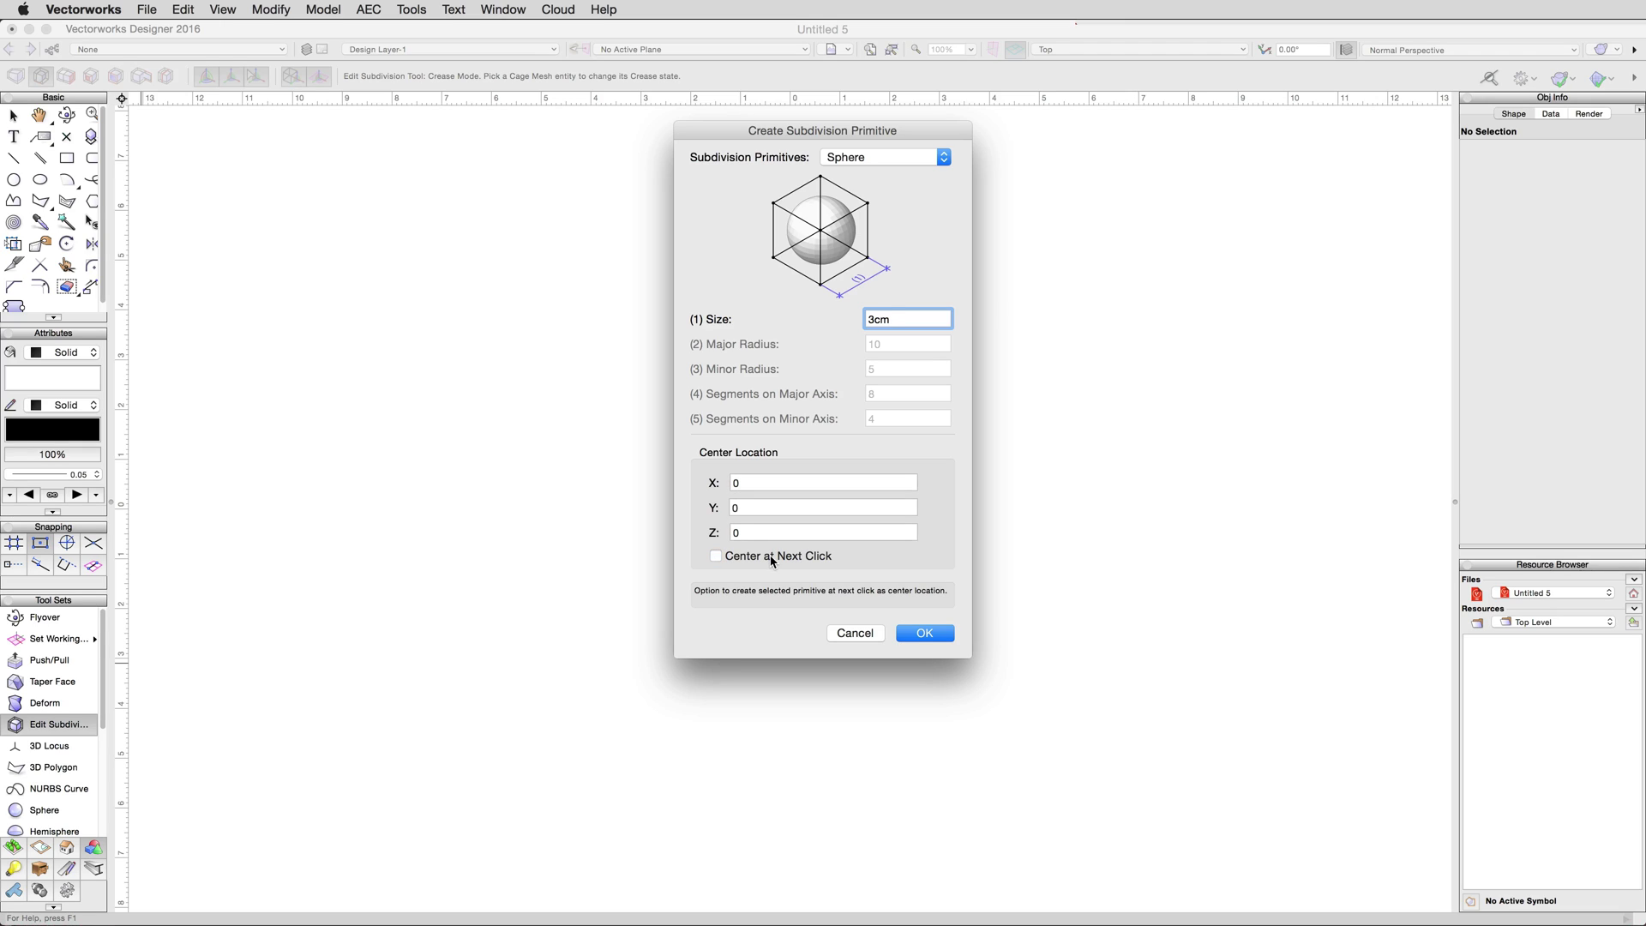
{"action": "left_click", "coordinate": [773, 558]}
{"action": "left_click", "coordinate": [926, 635]}
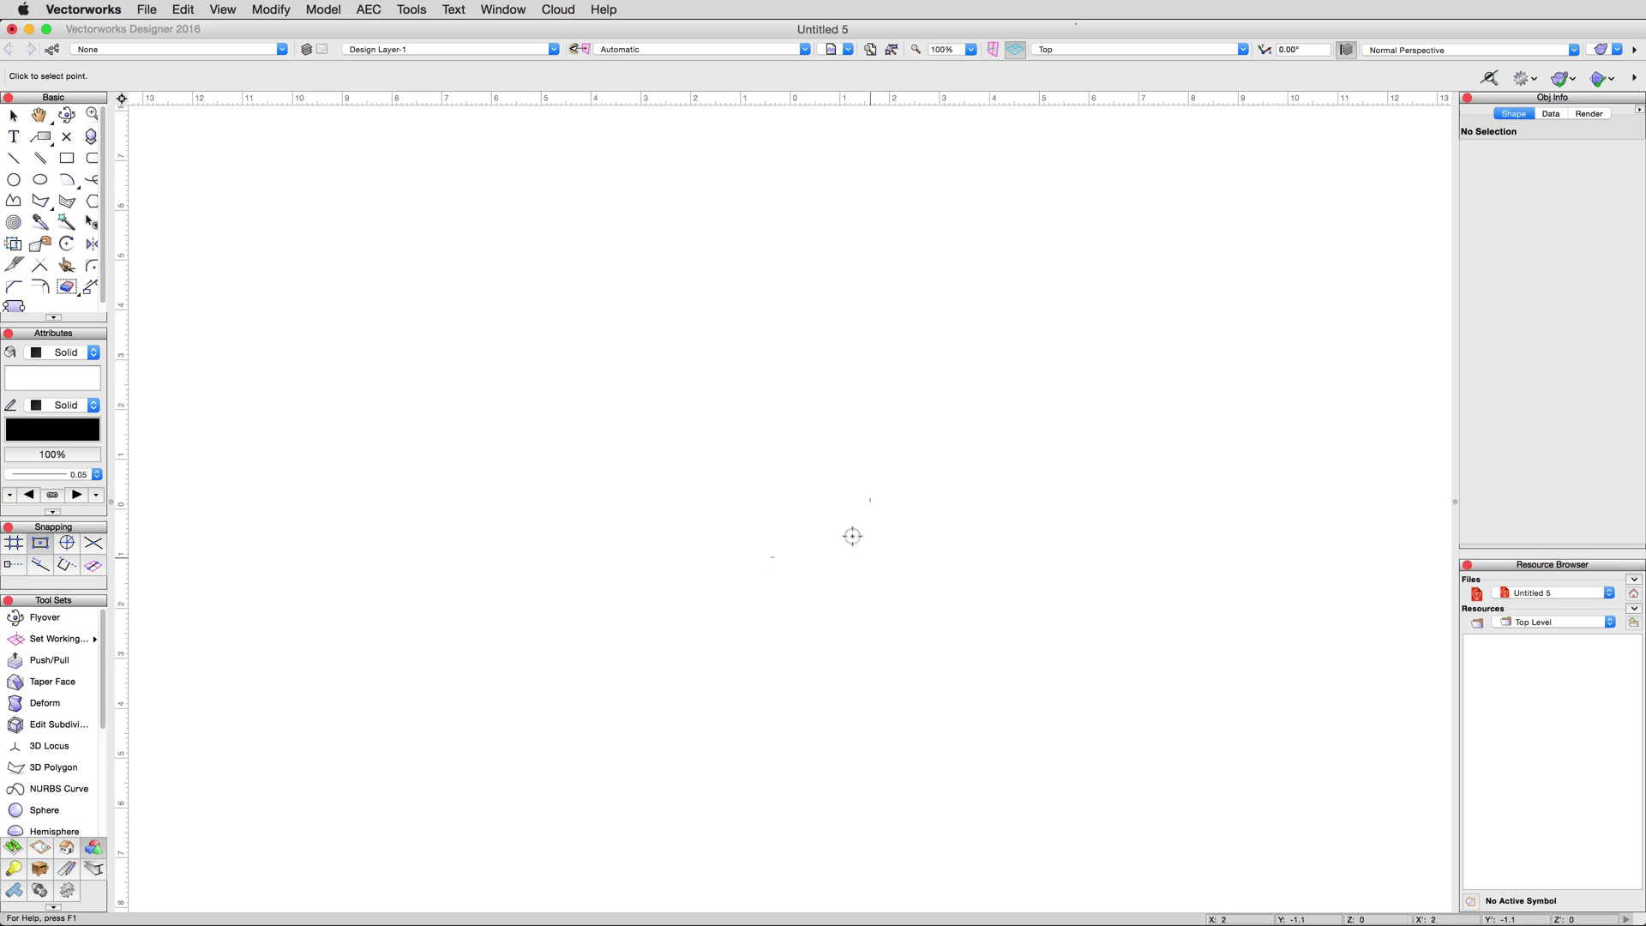
Place the 3cm sphere on the canvas and switch to the Right Isometric standard view
{"action": "left_click", "coordinate": [796, 490]}
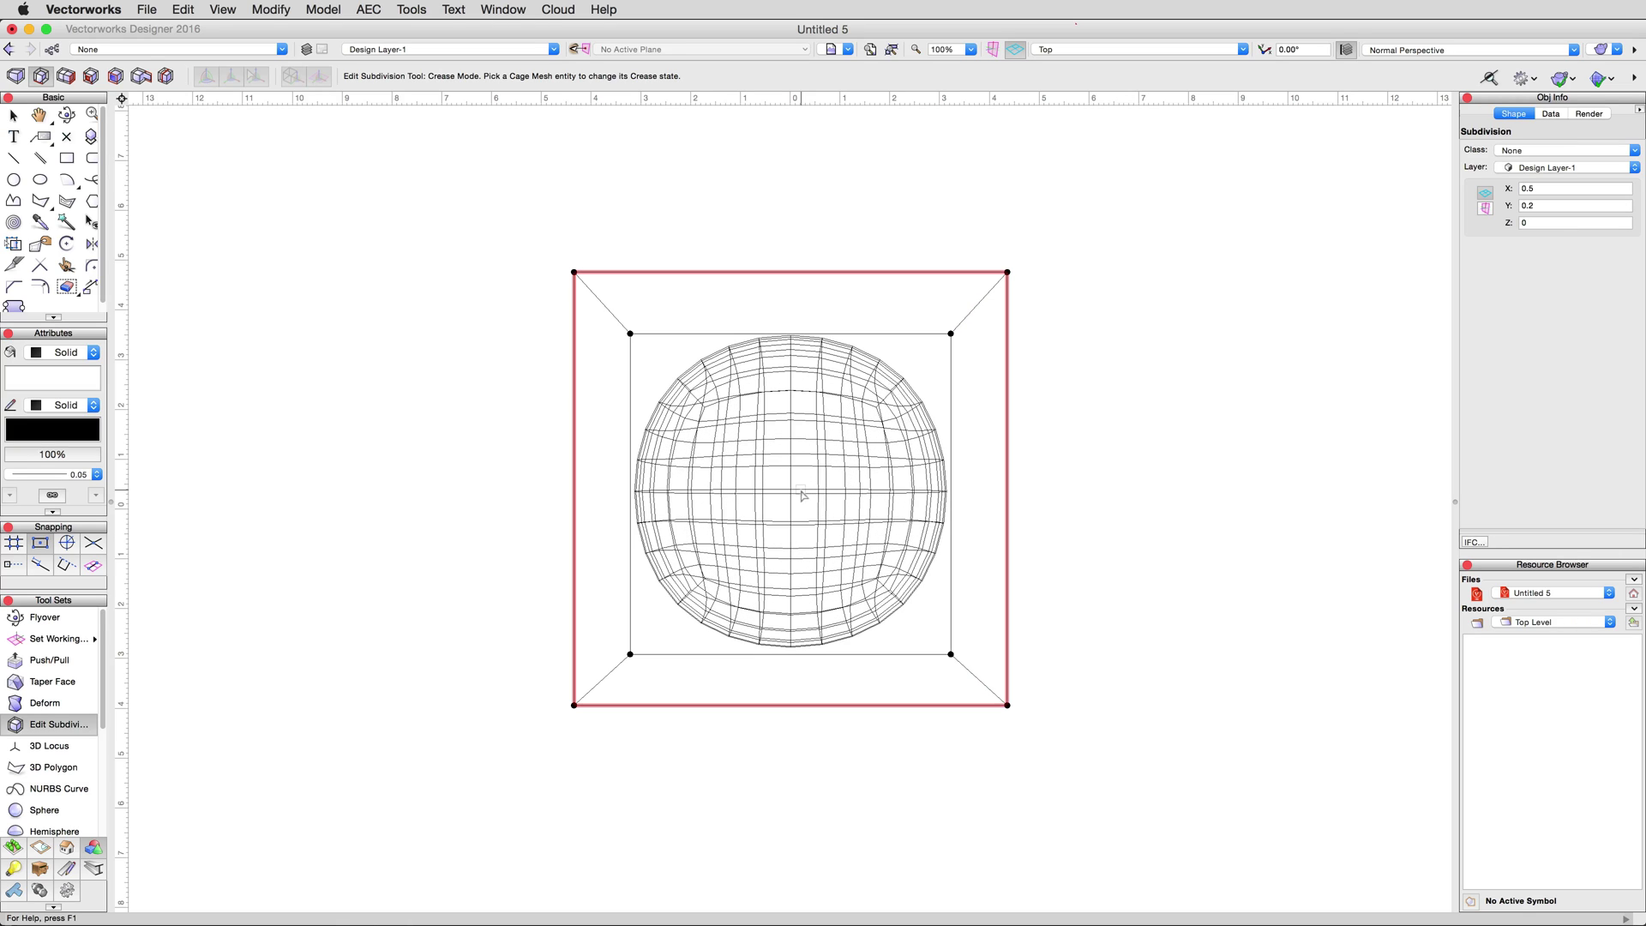
{"action": "left_click", "coordinate": [223, 9]}
{"action": "mouse_move", "coordinate": [300, 79]}
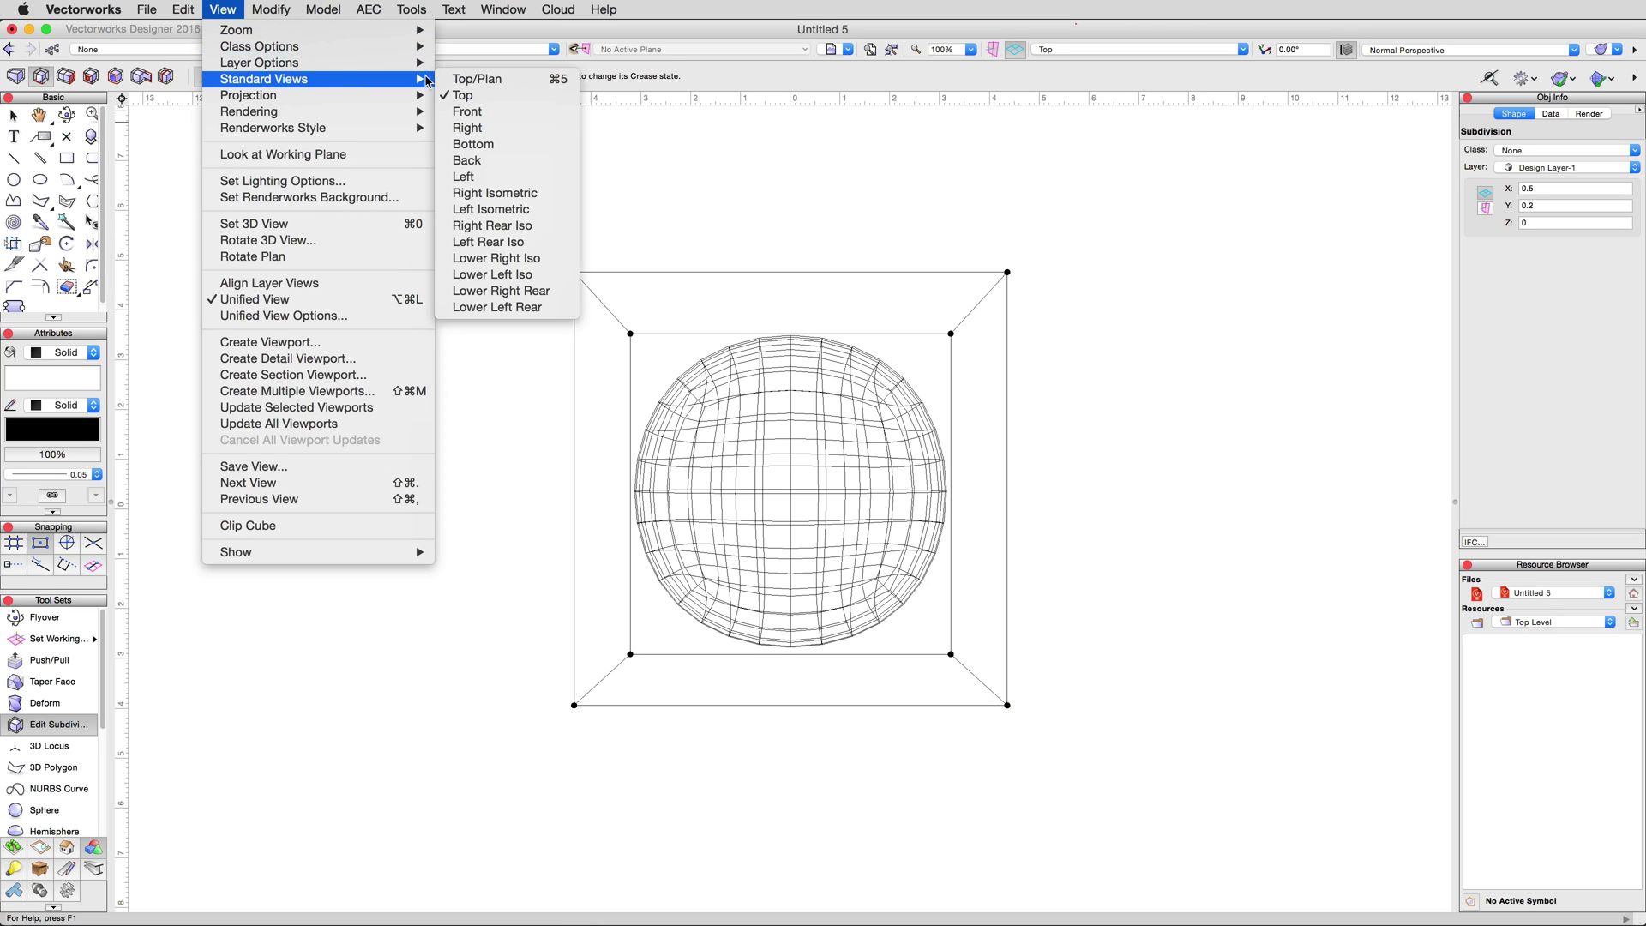
{"action": "left_click", "coordinate": [492, 193]}
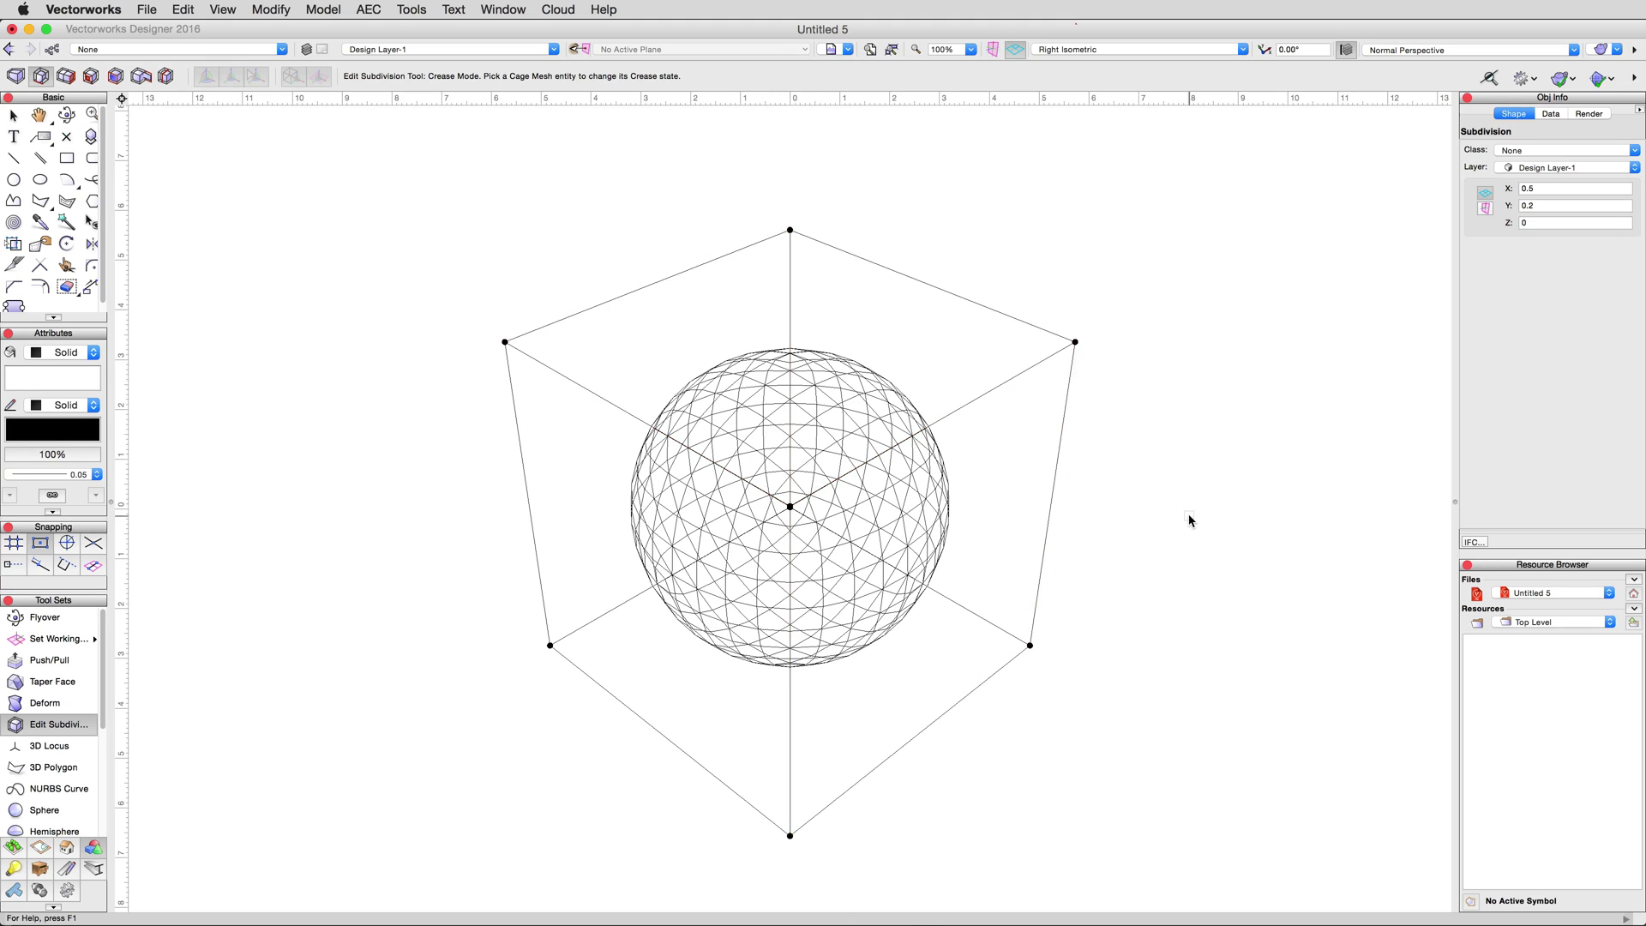
Orbit the view with Flyover to a custom angle, then return to the Selection tool
{"action": "left_click", "coordinate": [66, 117]}
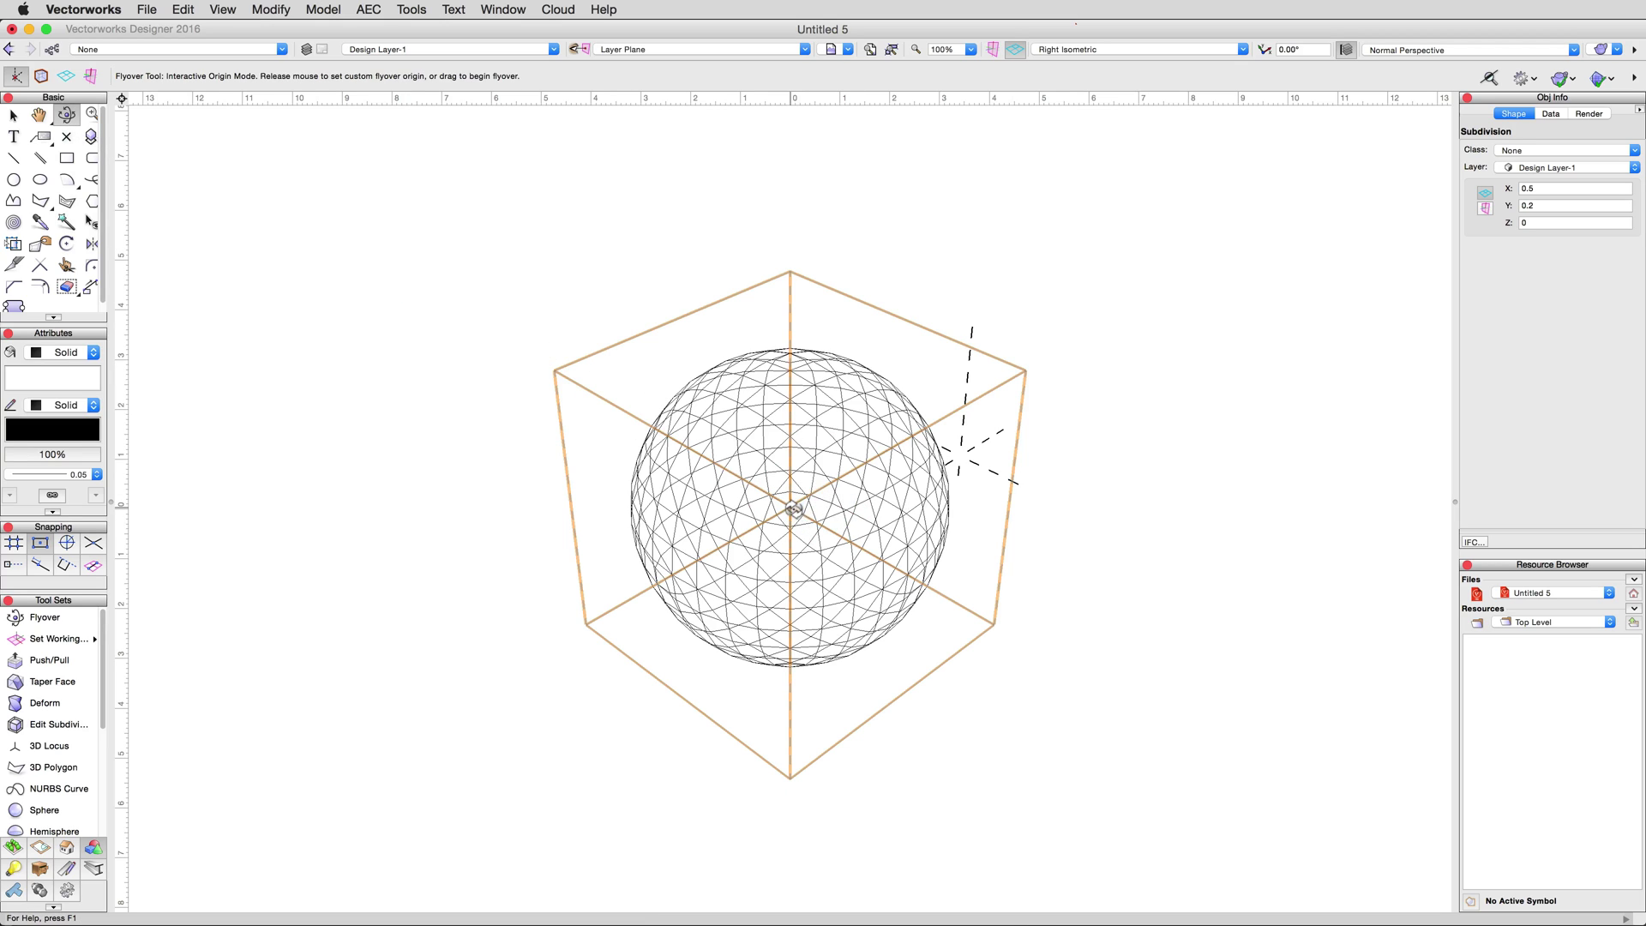
{"action": "mouse_move", "coordinate": [751, 615]}
{"action": "left_mouse_down"}
{"action": "mouse_move", "coordinate": [753, 600]}
{"action": "mouse_move", "coordinate": [723, 624]}
{"action": "left_mouse_up"}
{"action": "key", "text": "space"}
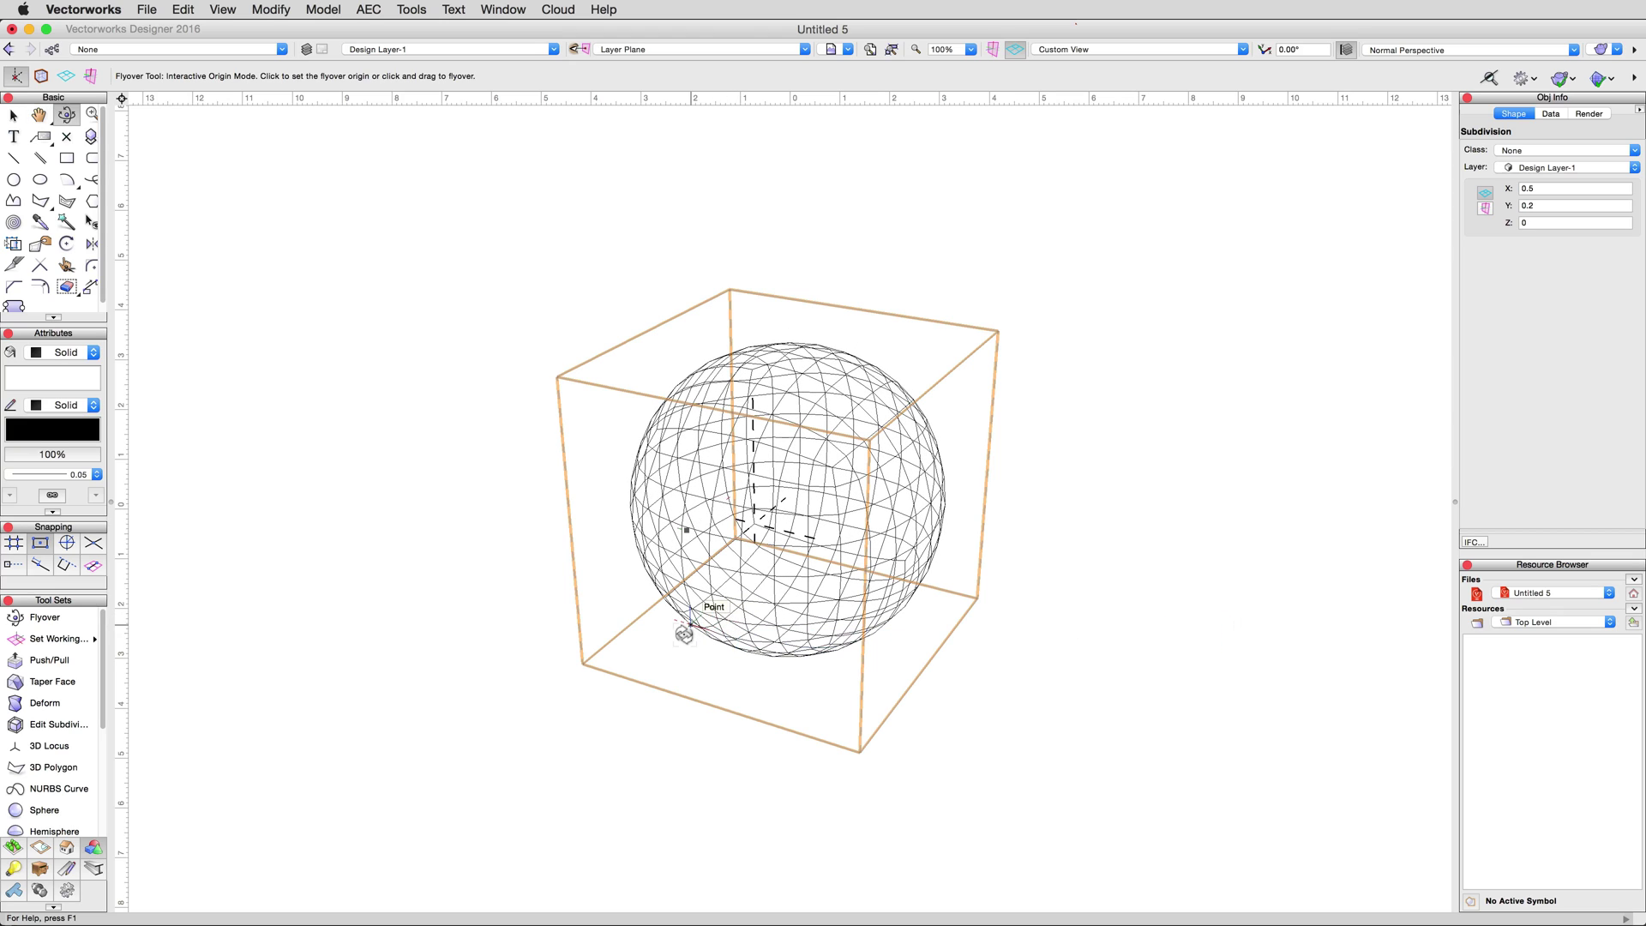
{"action": "key", "text": "x"}
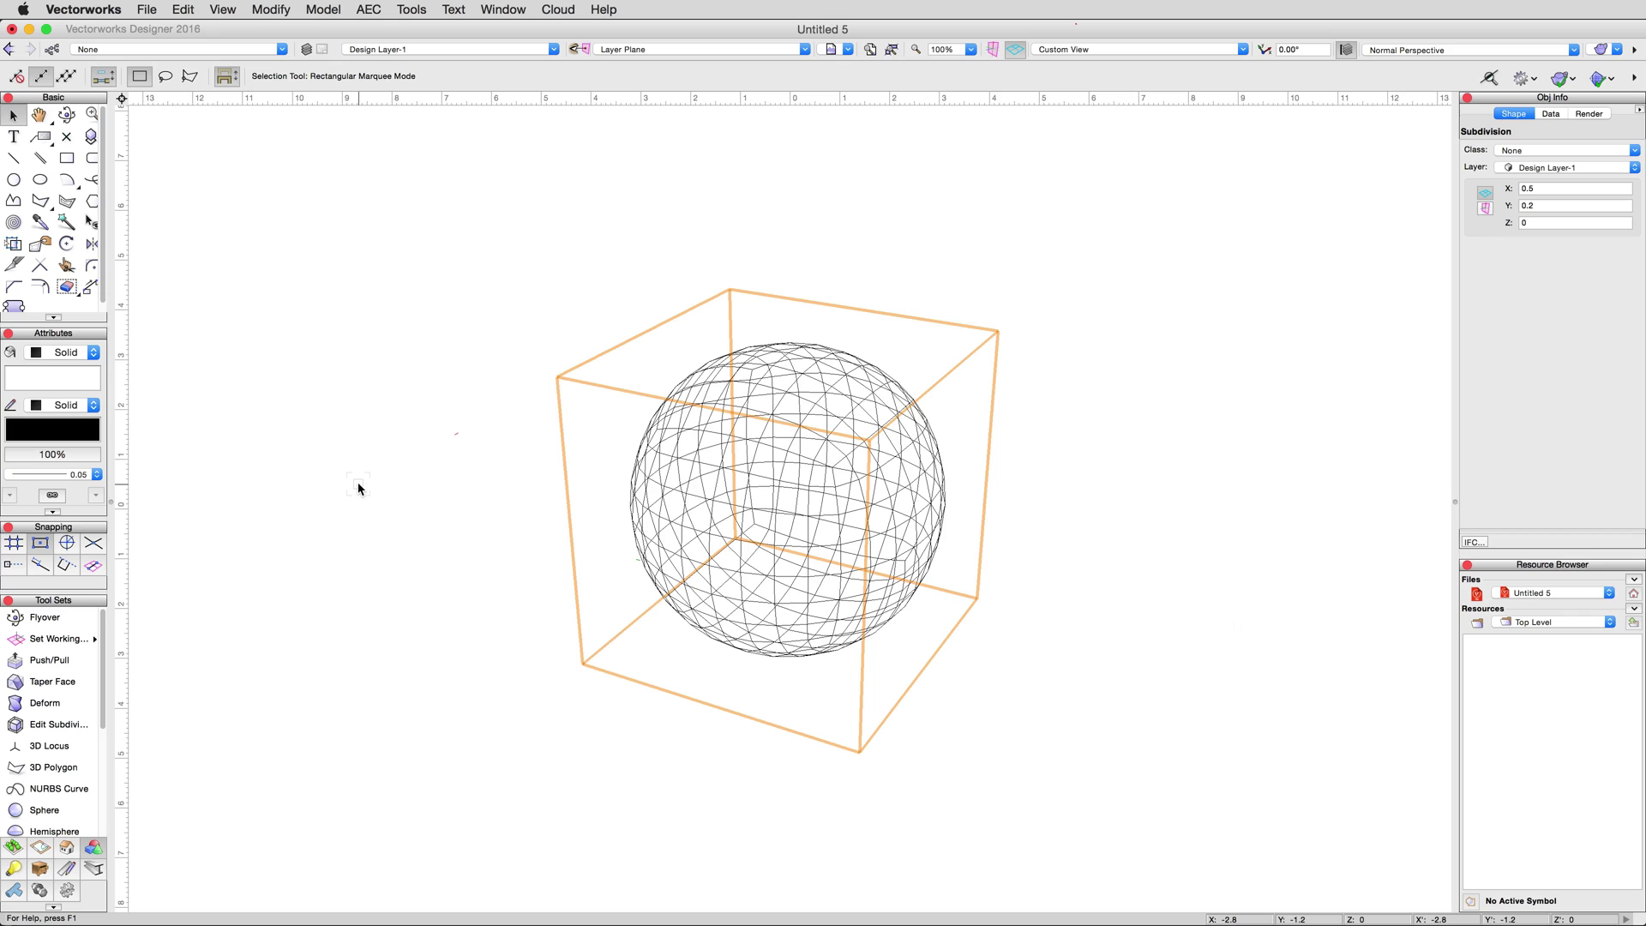
Edit the subdivision in Transform Mode and select the cage's right face
{"action": "double_click", "coordinate": [712, 502]}
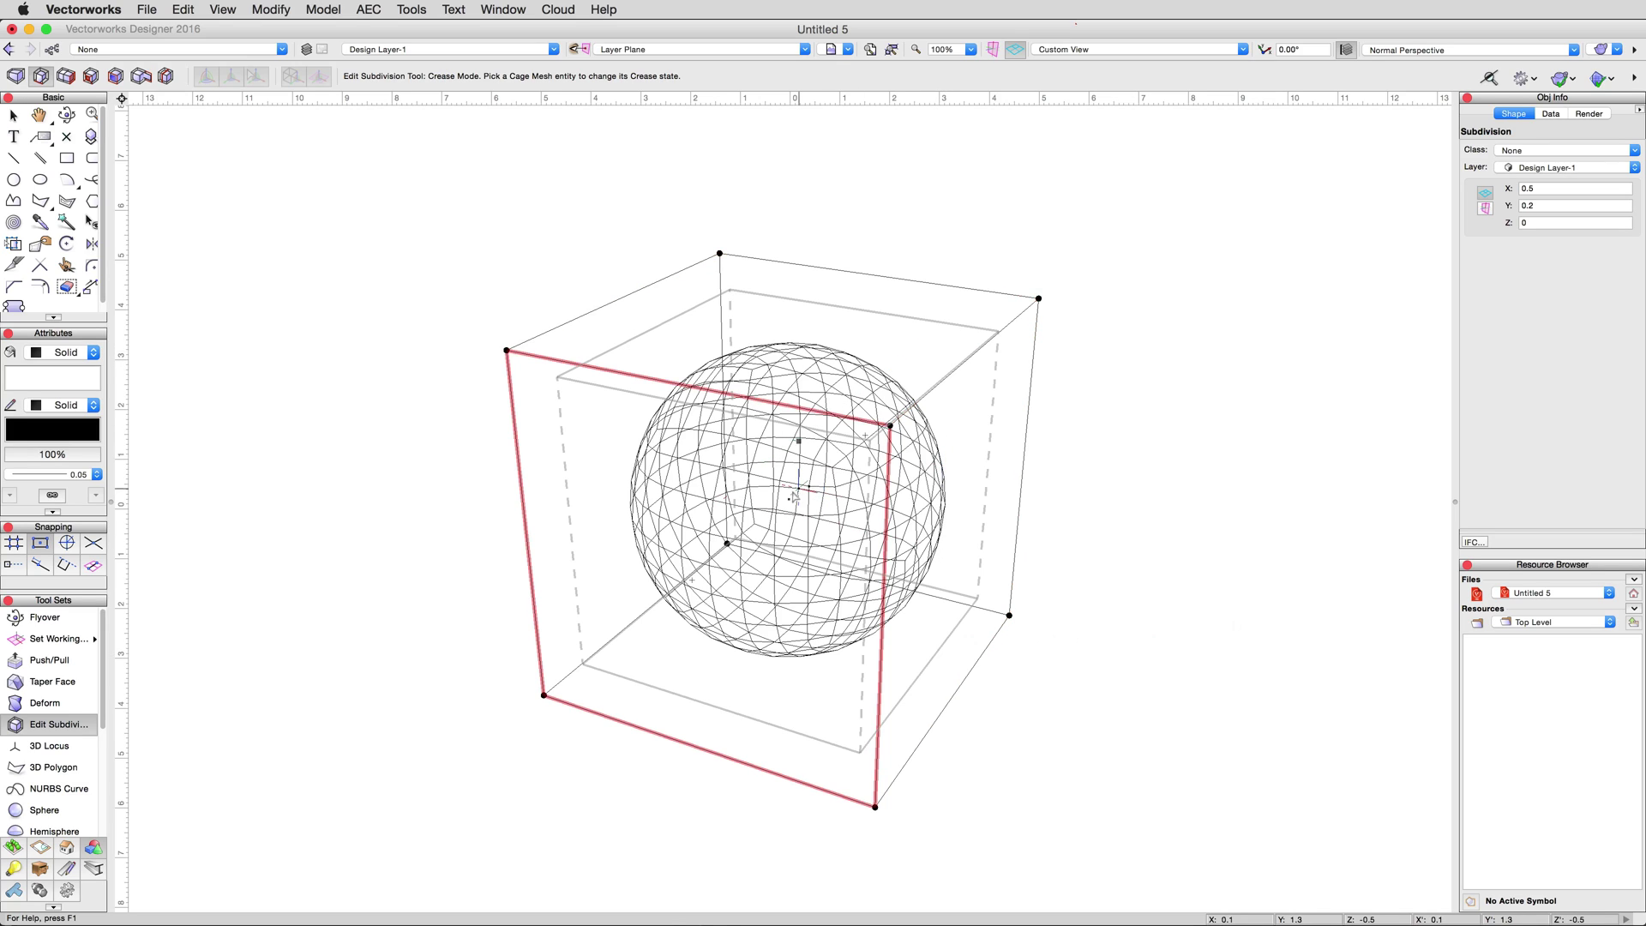
{"action": "key", "text": "u"}
{"action": "left_click", "coordinate": [1005, 491]}
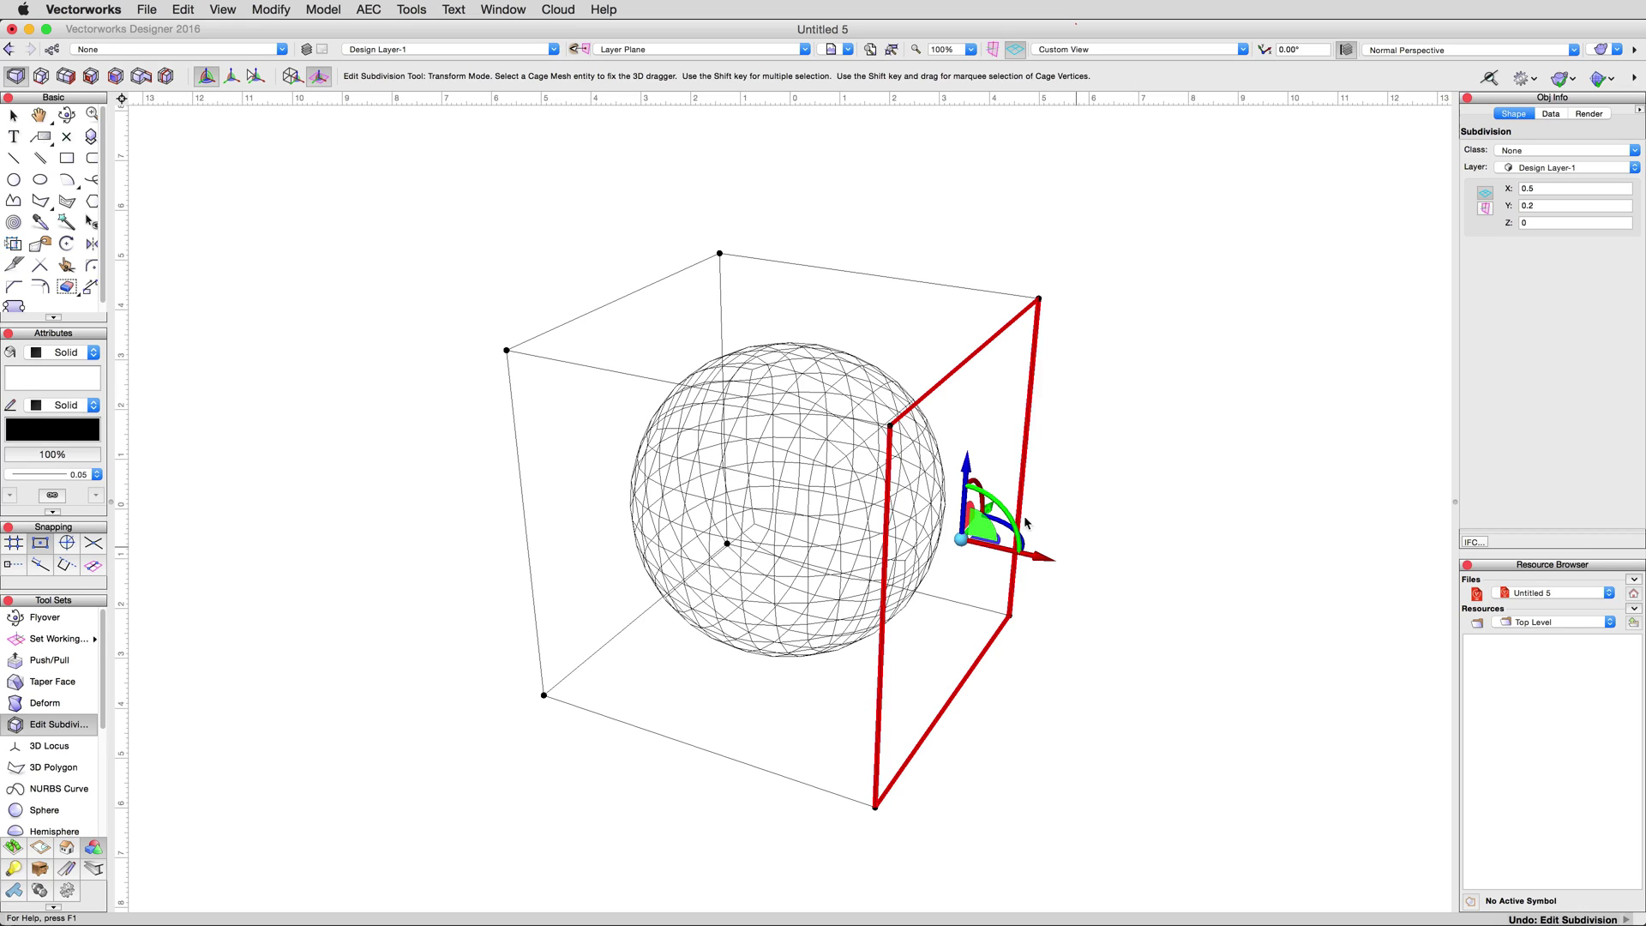
Toggle the 3D dragger alignment mode buttons, returning to the original orientation
{"action": "left_click", "coordinate": [293, 76]}
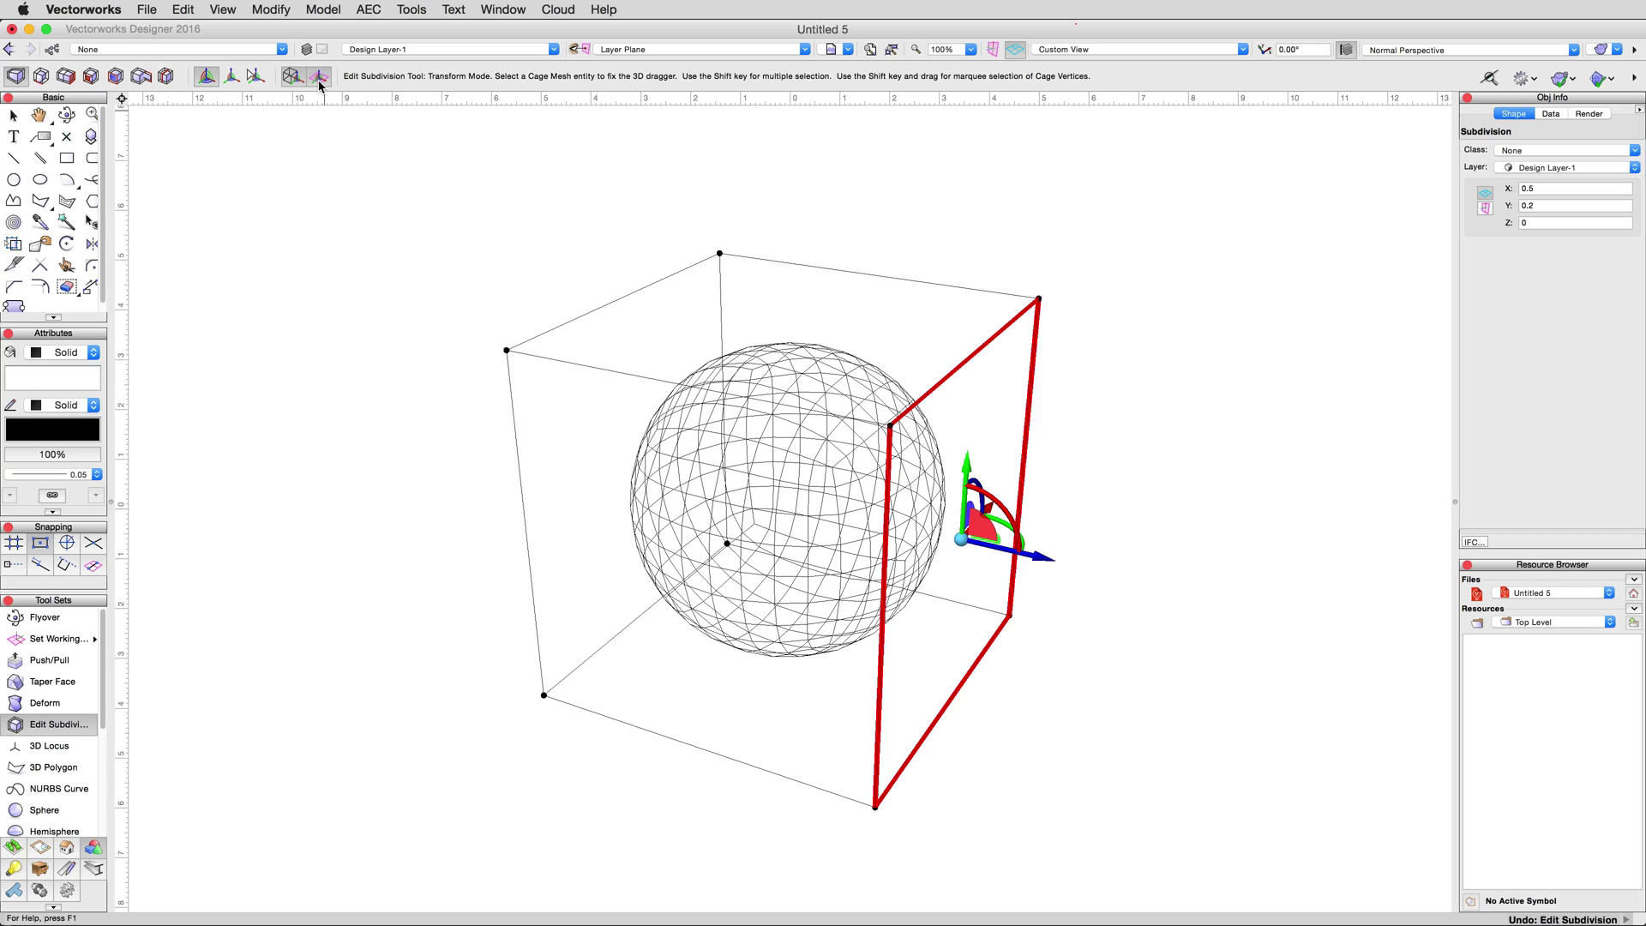
{"action": "left_click", "coordinate": [293, 77]}
{"action": "left_click", "coordinate": [321, 81]}
Push and pull the right cage face, ending about 0.8 outward from the sphere
{"action": "left_click_drag", "start_coordinate": [1046, 555], "coordinate": [968, 349]}
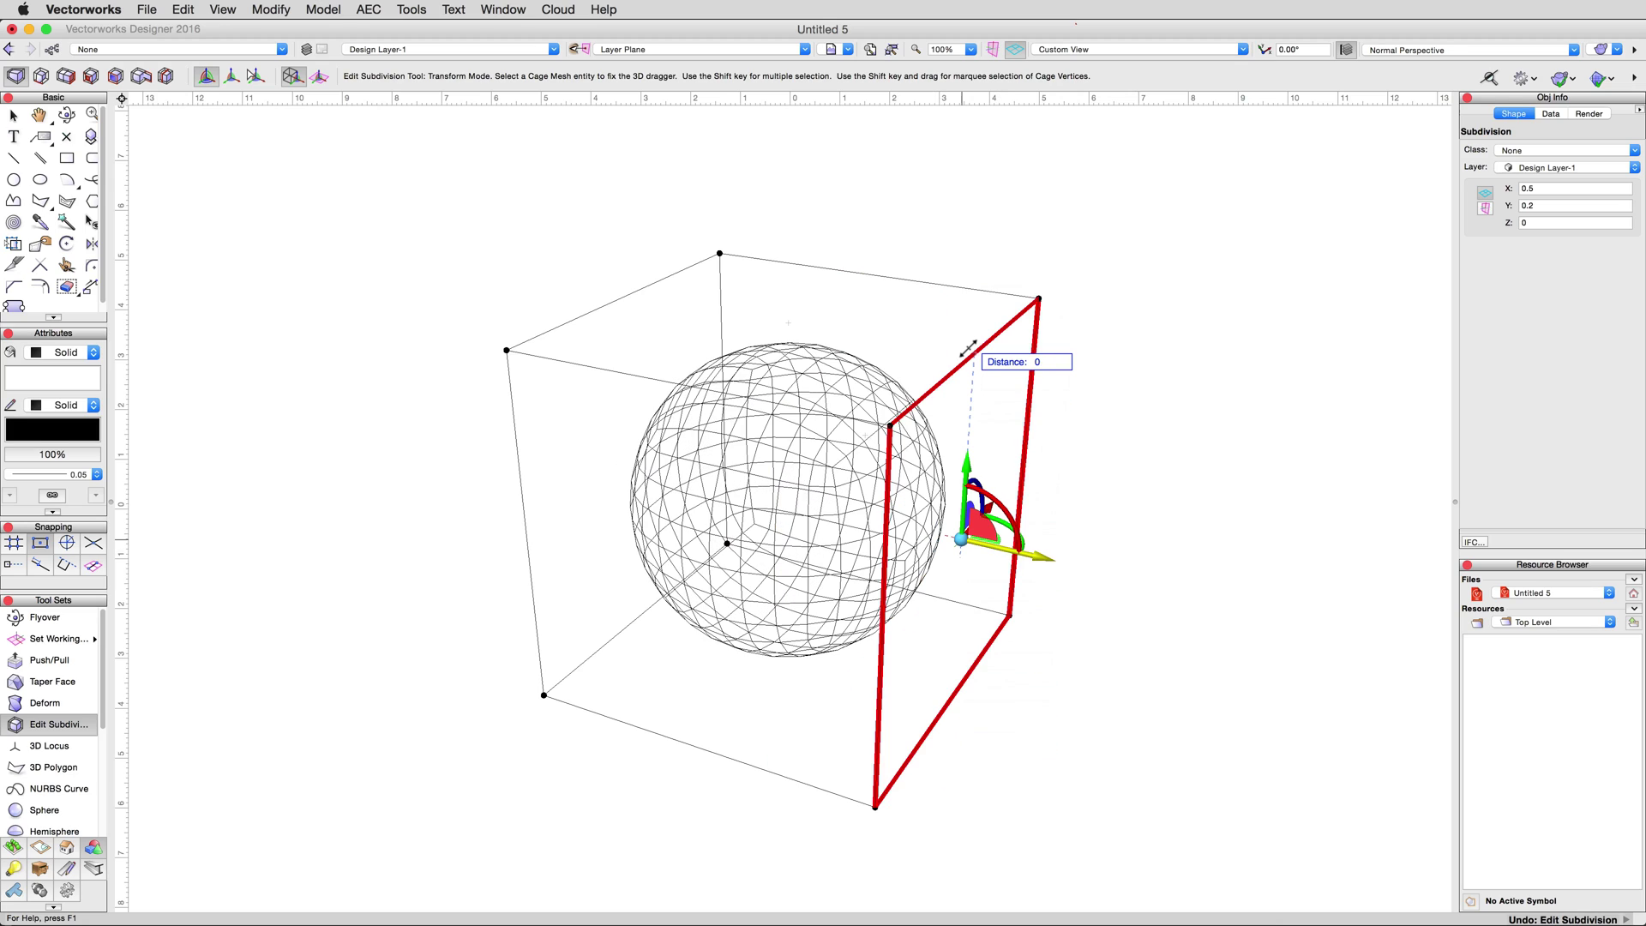
{"action": "left_click_drag", "start_coordinate": [993, 511], "coordinate": [983, 561]}
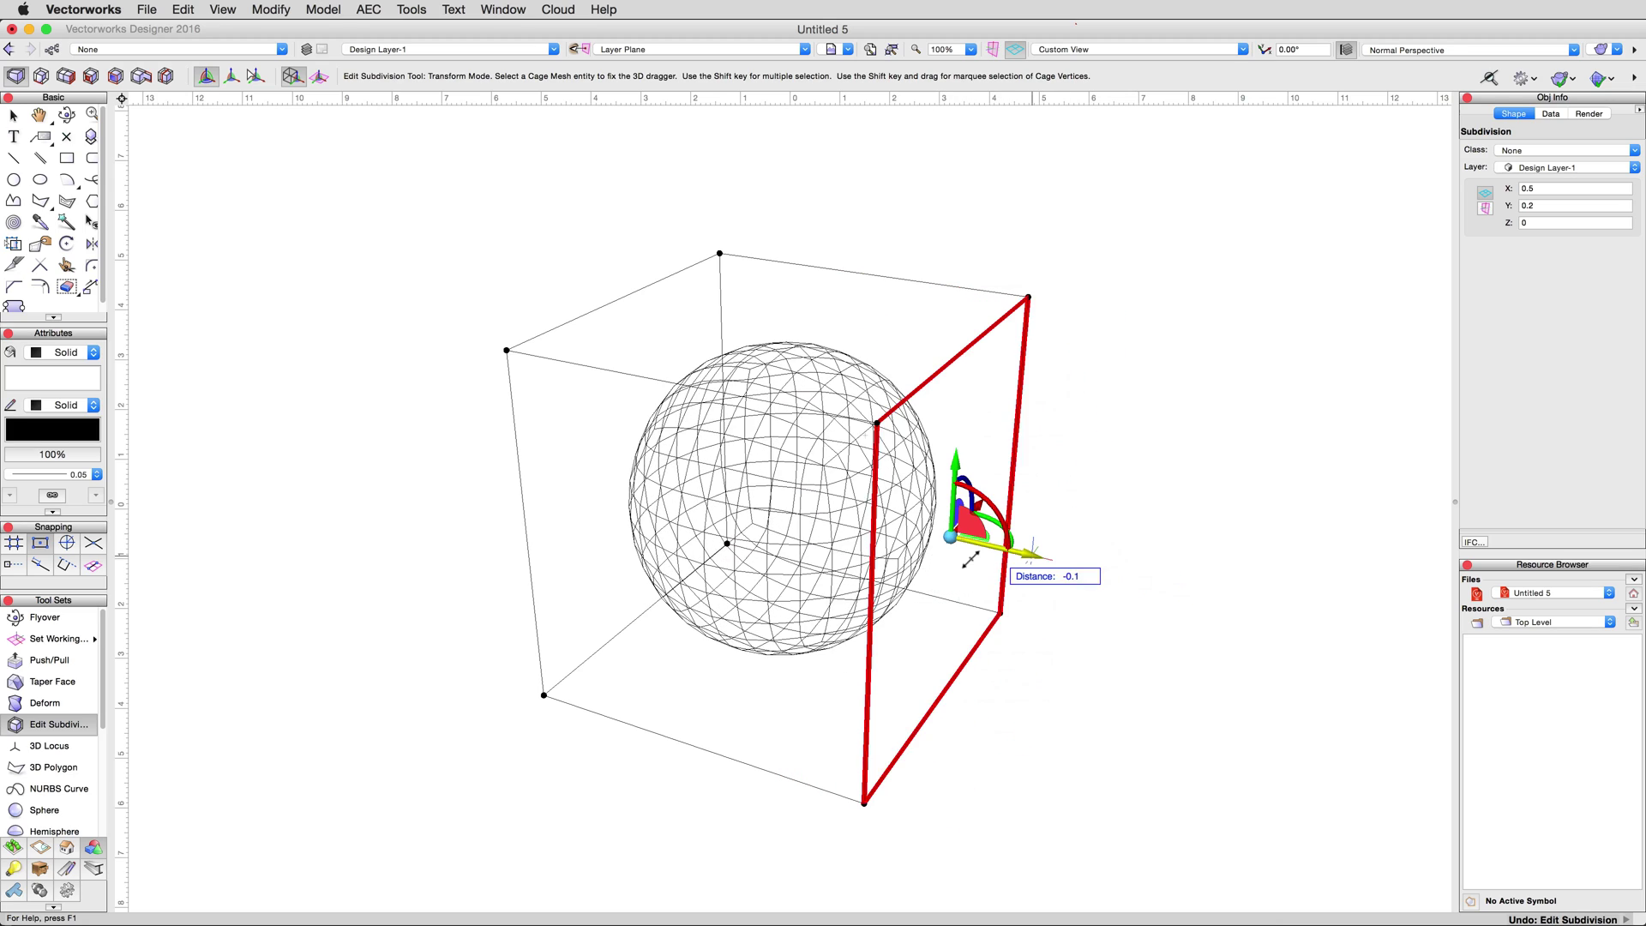
{"action": "left_click_drag", "start_coordinate": [858, 546], "coordinate": [752, 523]}
{"action": "left_click_drag", "start_coordinate": [869, 548], "coordinate": [1113, 589]}
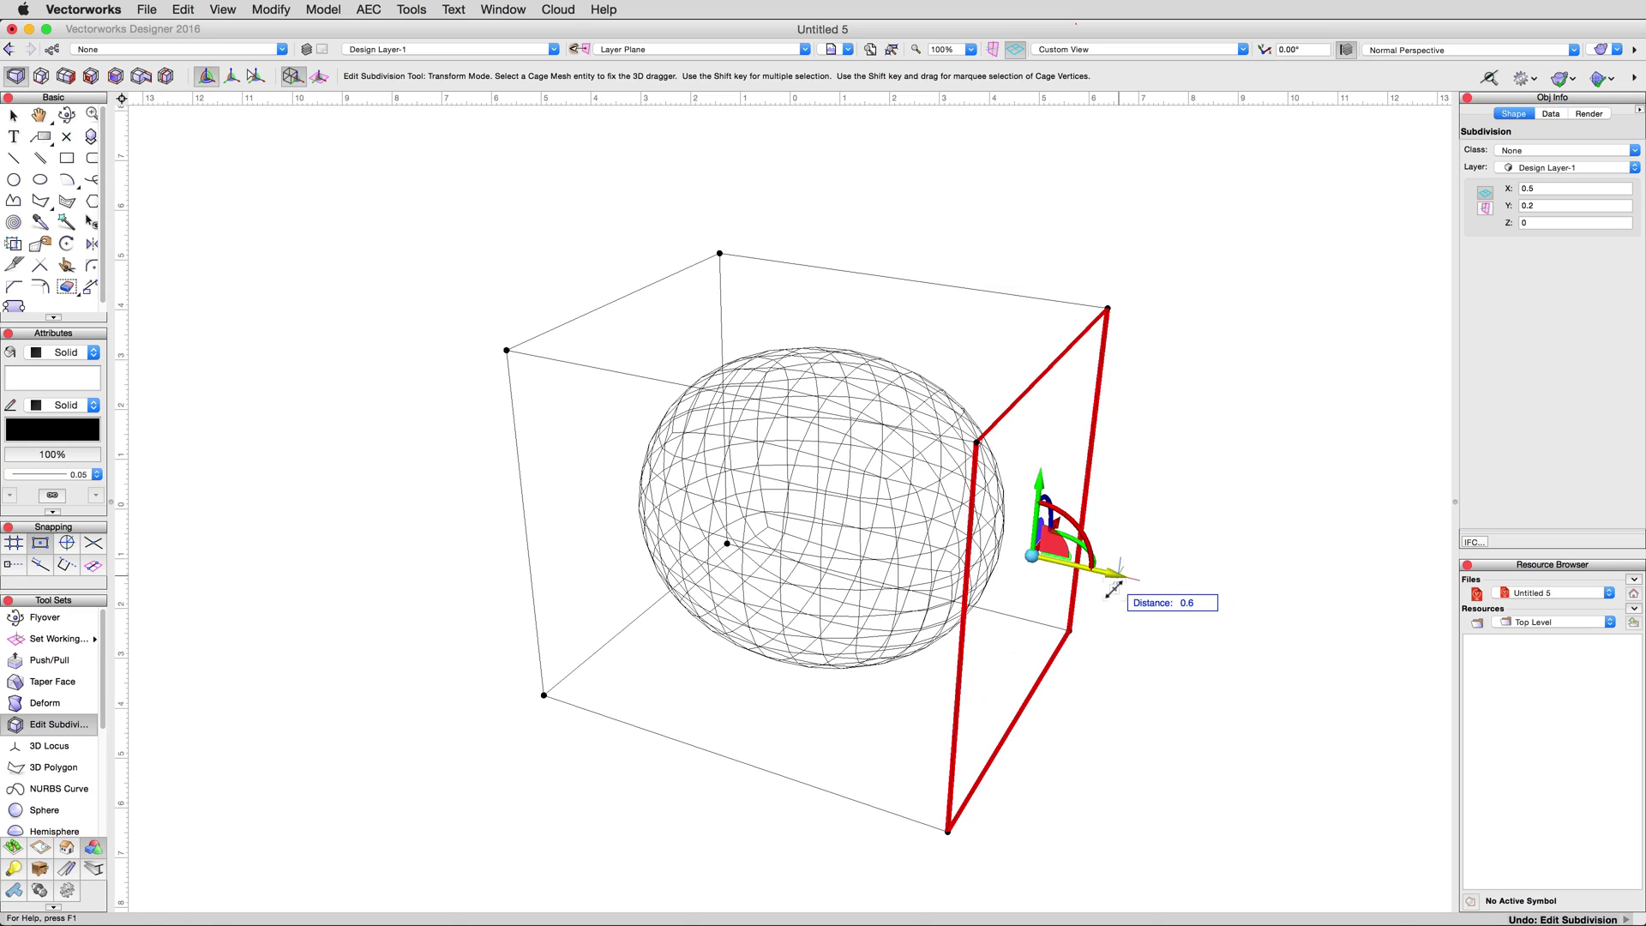
{"action": "left_click_drag", "start_coordinate": [1113, 589], "coordinate": [919, 529]}
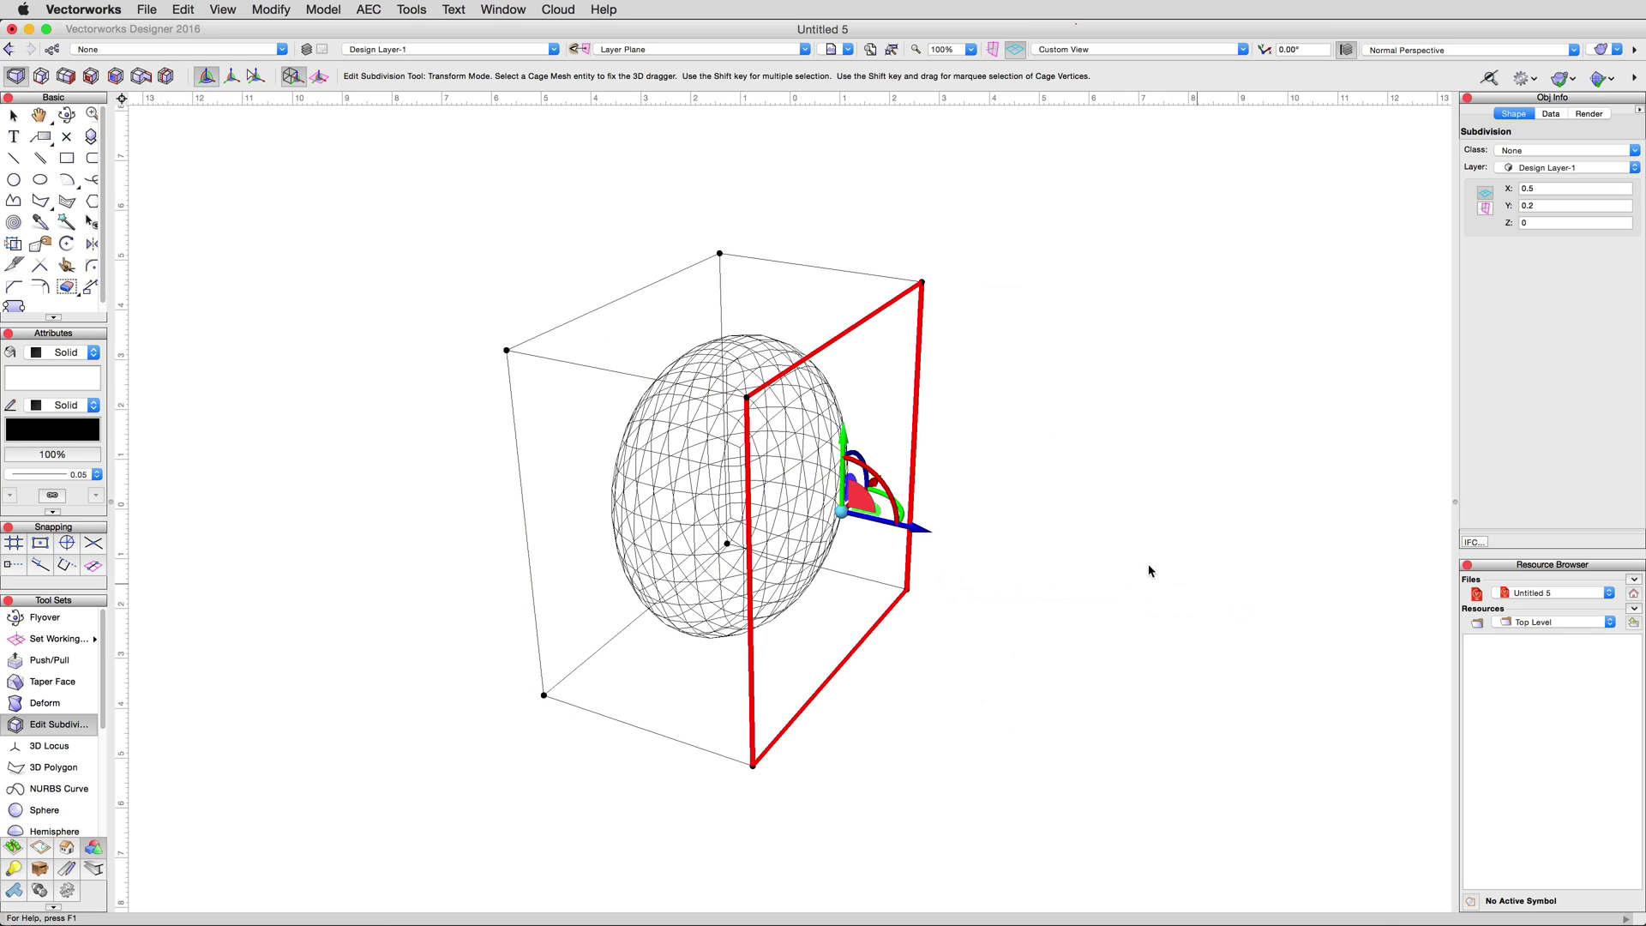
{"action": "mouse_move", "coordinate": [911, 525]}
{"action": "left_mouse_down"}
{"action": "mouse_move", "coordinate": [763, 502]}
{"action": "mouse_move", "coordinate": [952, 546]}
{"action": "mouse_move", "coordinate": [802, 528]}
{"action": "mouse_move", "coordinate": [875, 559]}
{"action": "mouse_move", "coordinate": [821, 539]}
{"action": "mouse_move", "coordinate": [904, 545]}
{"action": "left_mouse_up"}
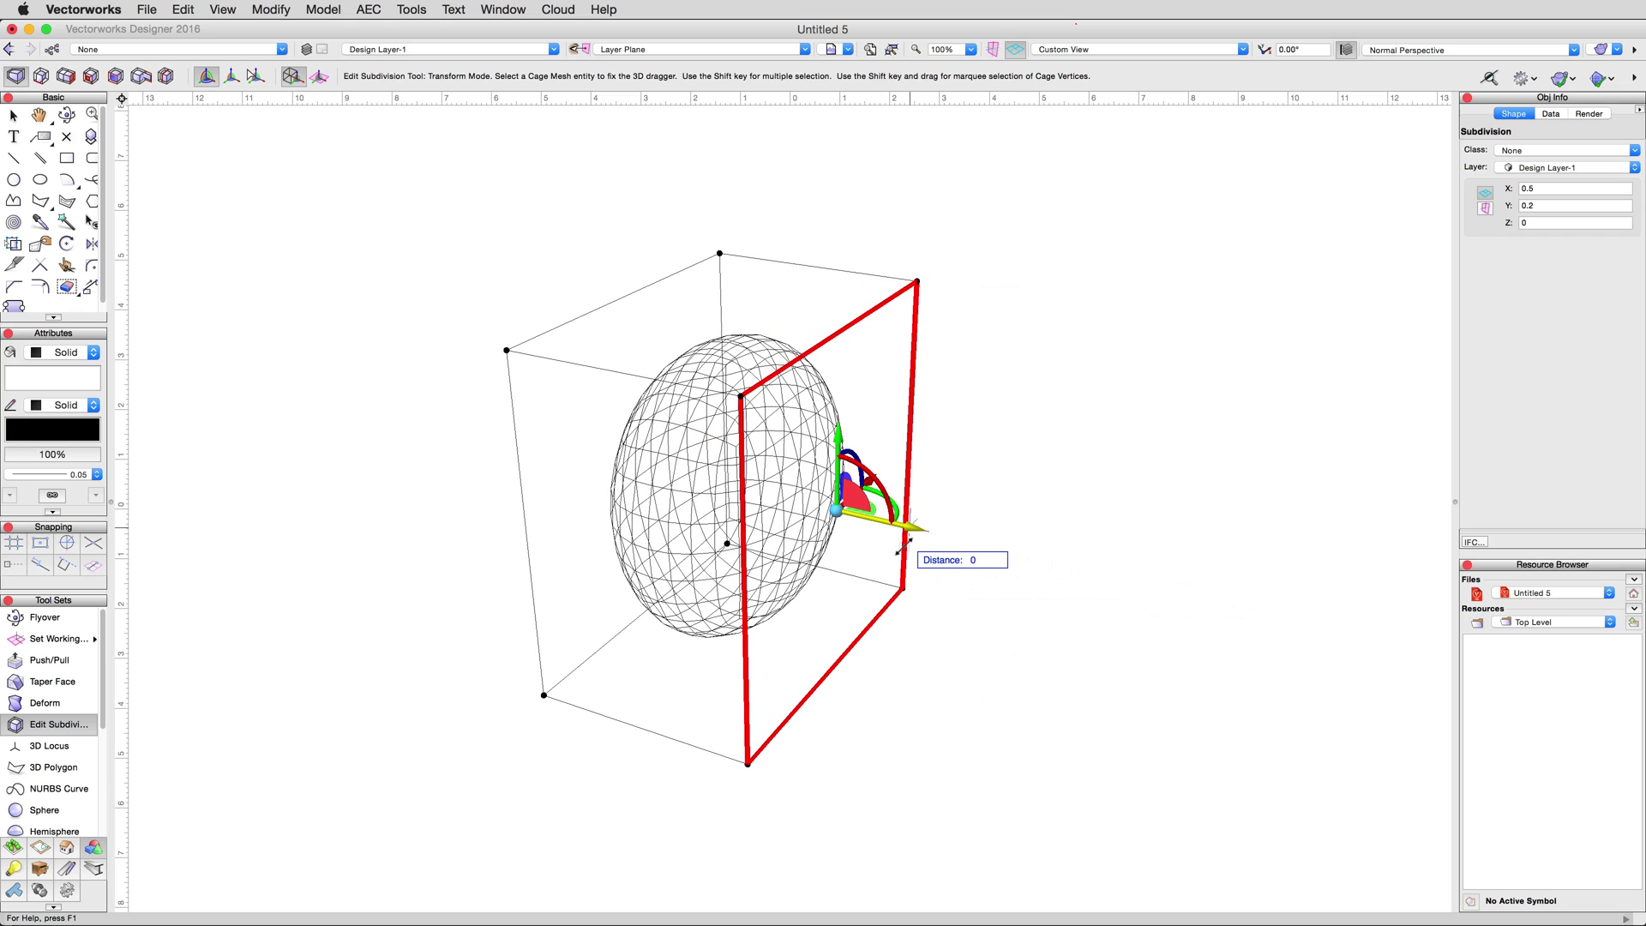
{"action": "left_click_drag", "start_coordinate": [904, 545], "coordinate": [1004, 570]}
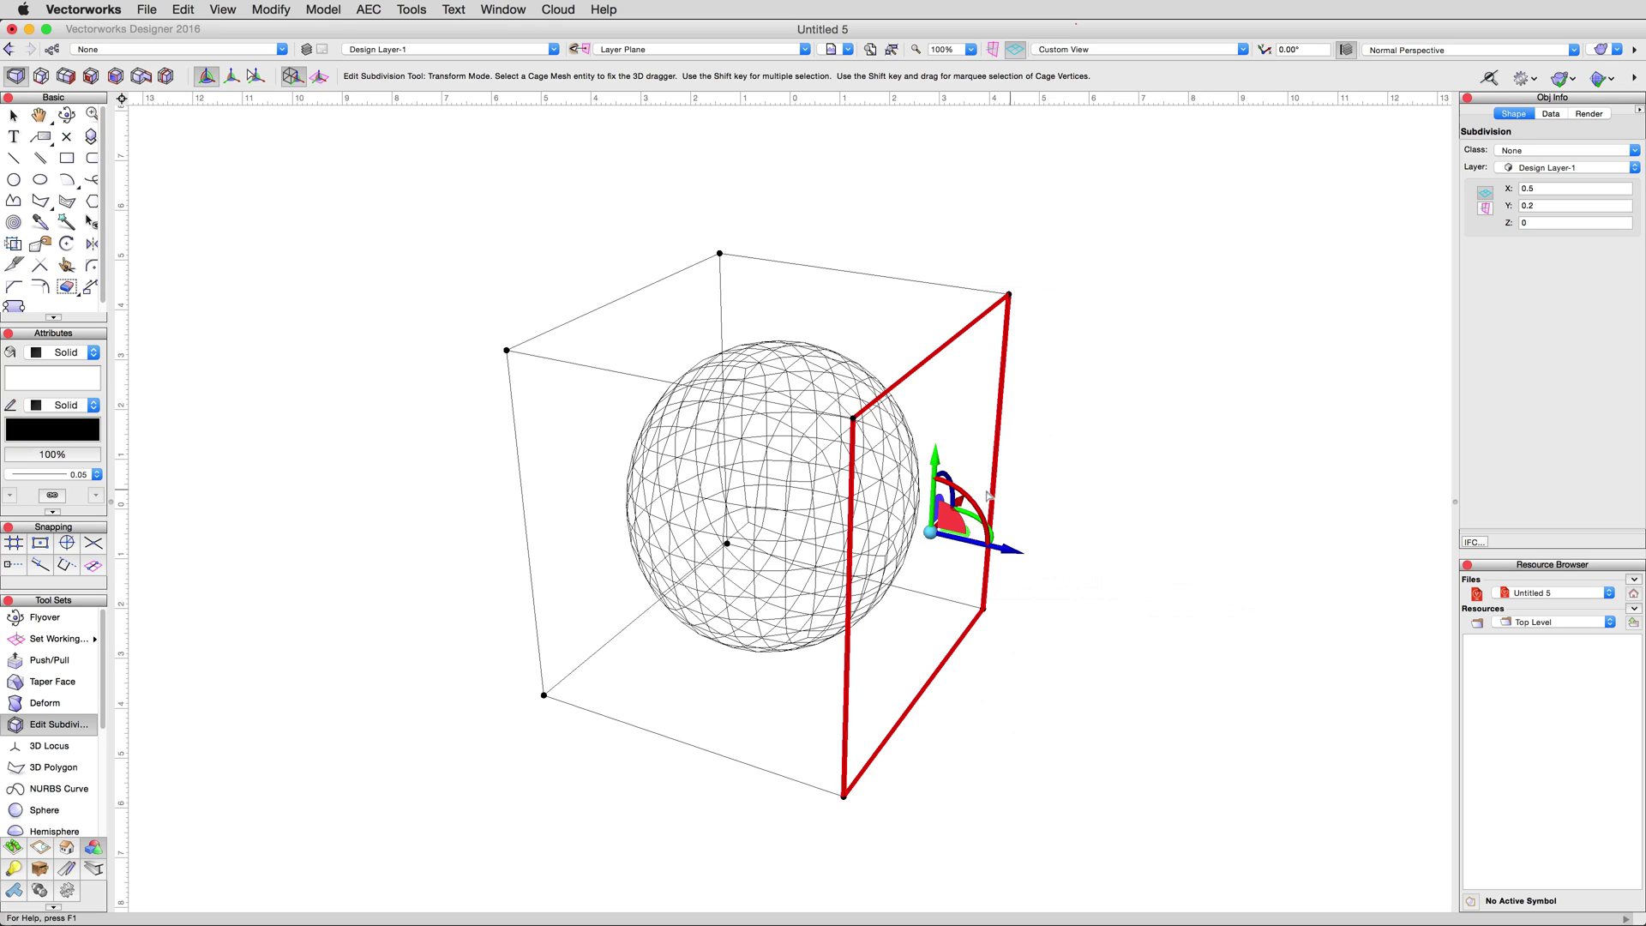
Drag the right cage face along the dragger to stretch the sphere into an ellipsoid
{"action": "left_click_drag", "start_coordinate": [971, 495], "coordinate": [954, 540]}
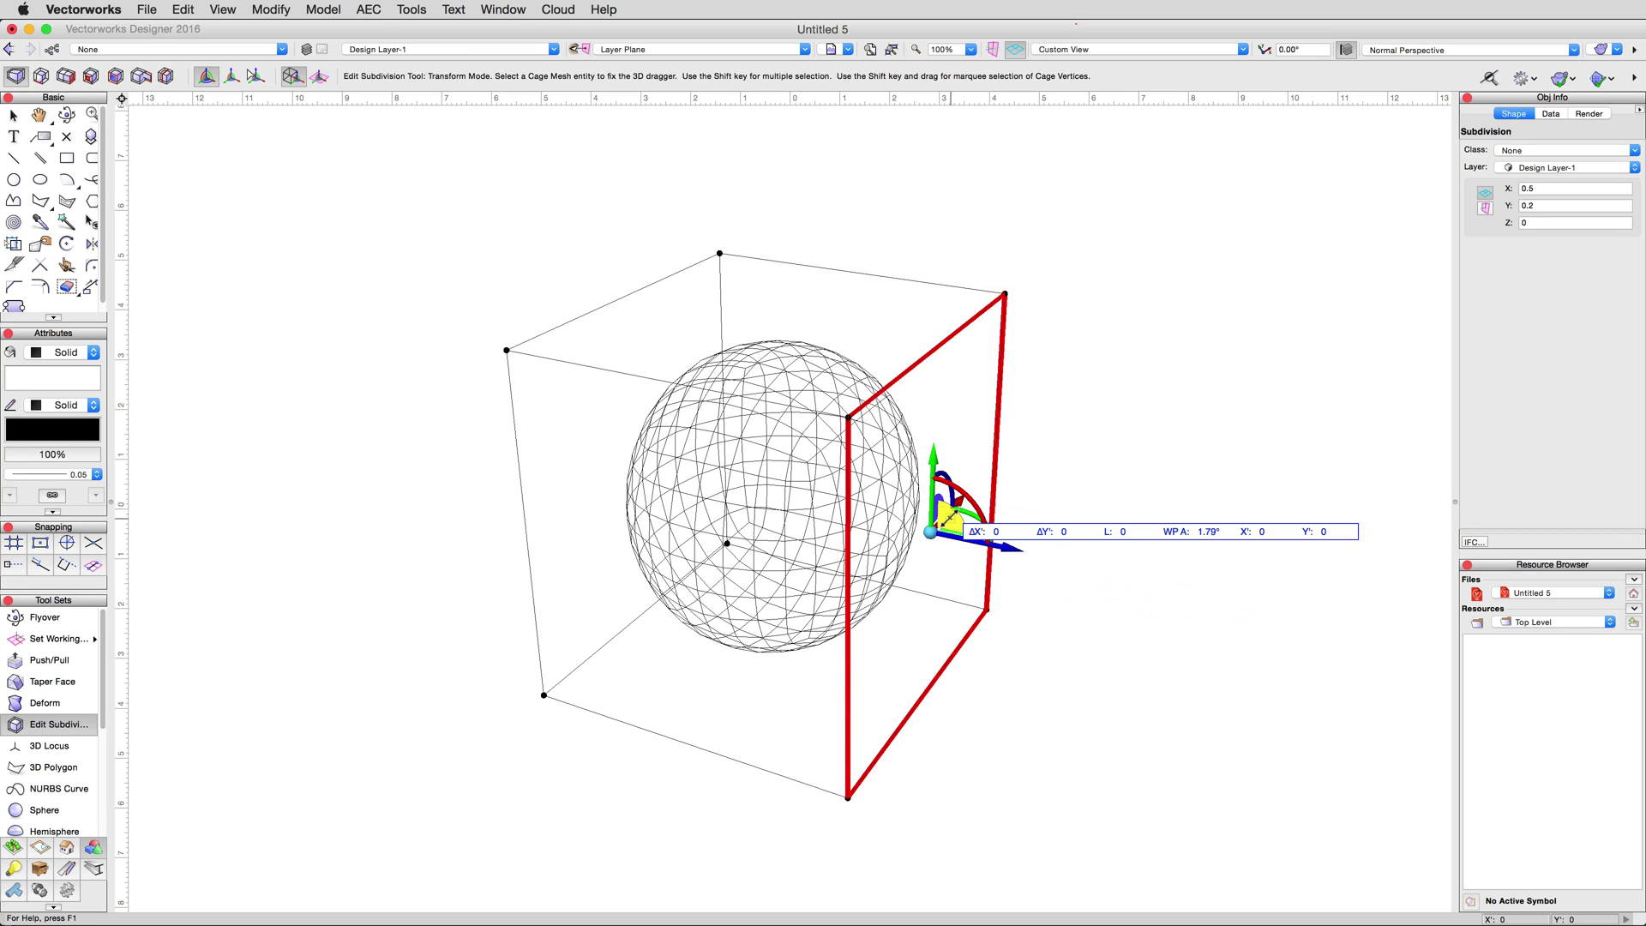
{"action": "left_click_drag", "start_coordinate": [945, 521], "coordinate": [932, 559]}
{"action": "left_click_drag", "start_coordinate": [831, 415], "coordinate": [853, 489]}
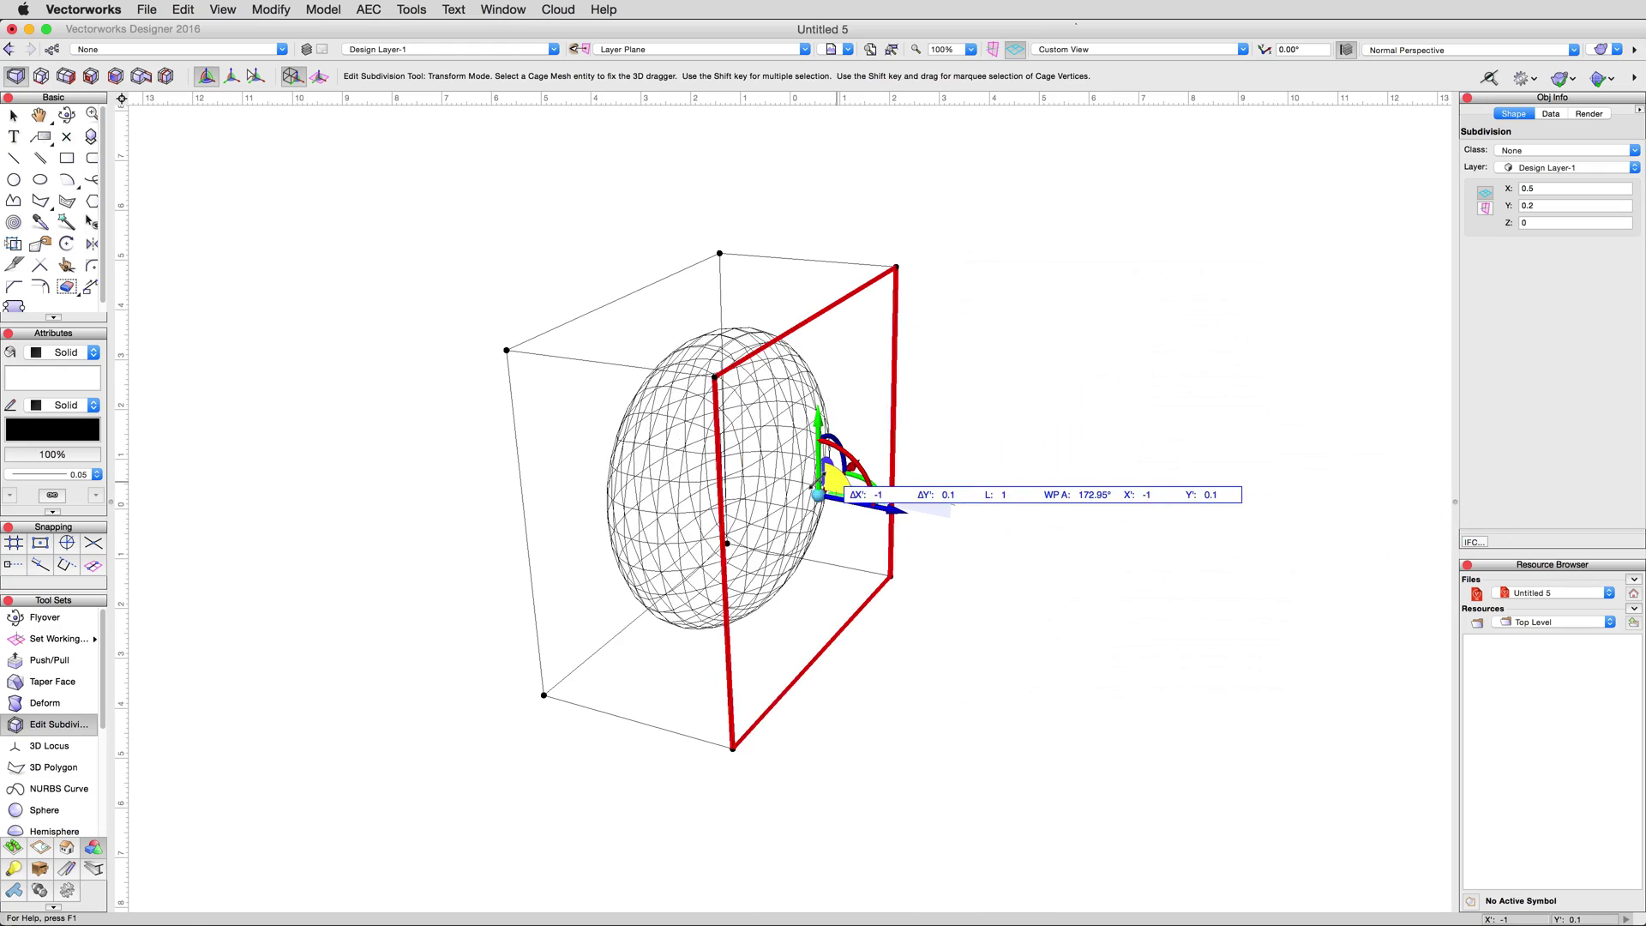
{"action": "left_click_drag", "start_coordinate": [994, 569], "coordinate": [760, 475]}
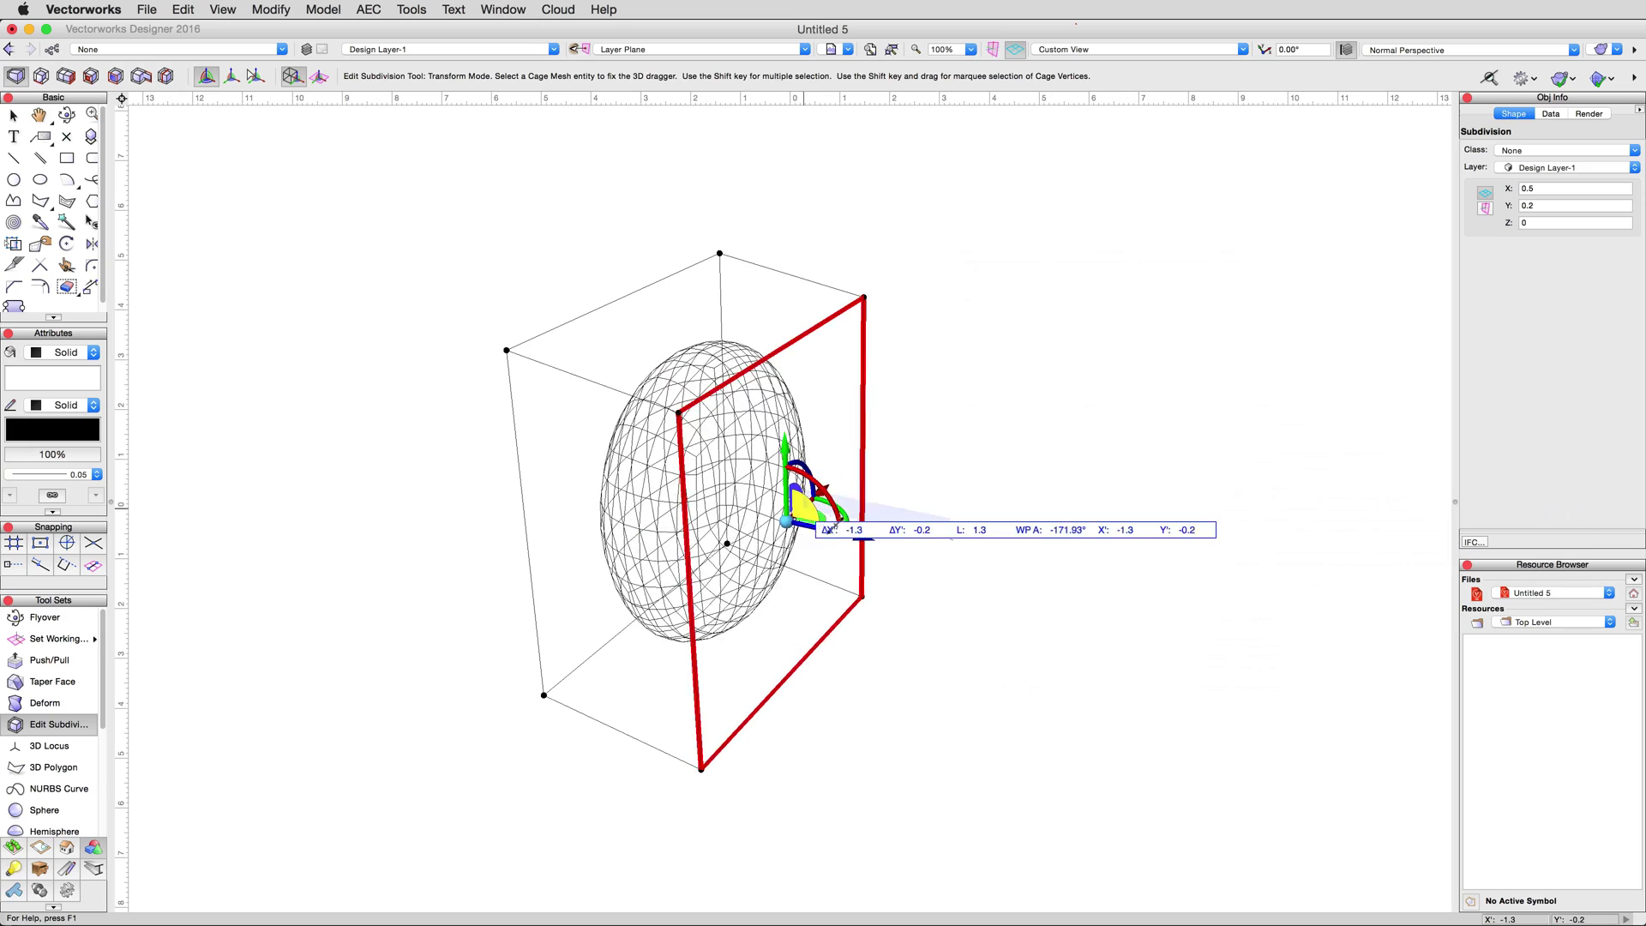
{"action": "left_click_drag", "start_coordinate": [978, 470], "coordinate": [926, 660]}
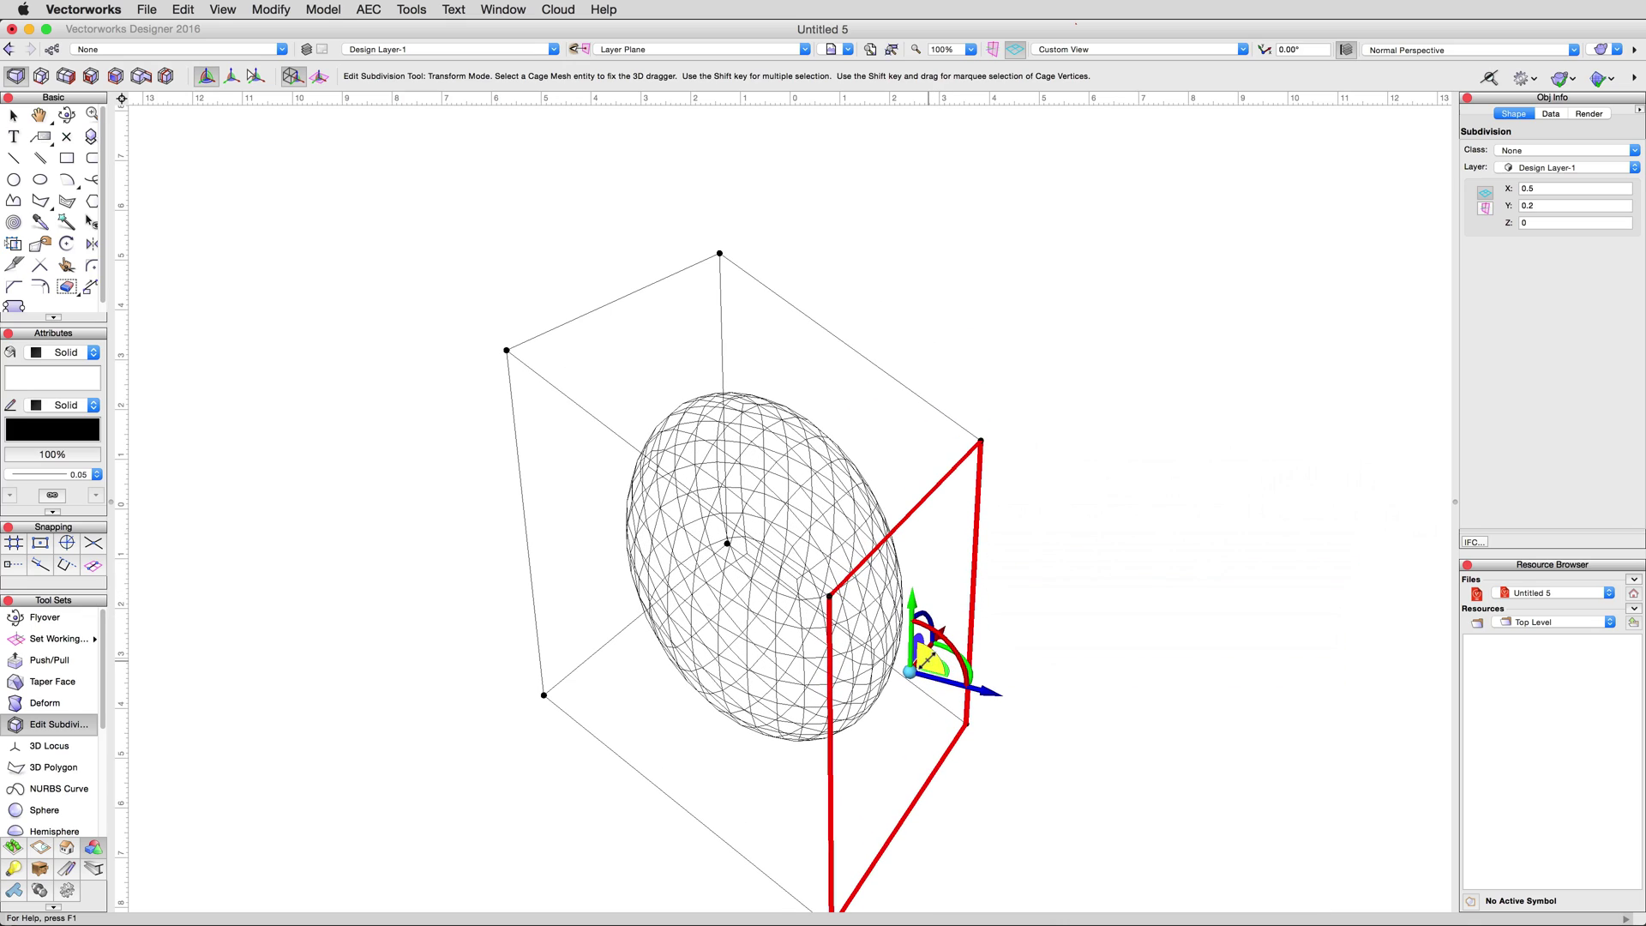
Move the right cage face to round the ellipsoid, nudging it about 0.1 left
{"action": "mouse_move", "coordinate": [671, 693]}
{"action": "middle_mouse_down"}
{"action": "mouse_move", "coordinate": [613, 672]}
{"action": "mouse_move", "coordinate": [674, 687]}
{"action": "middle_mouse_up"}
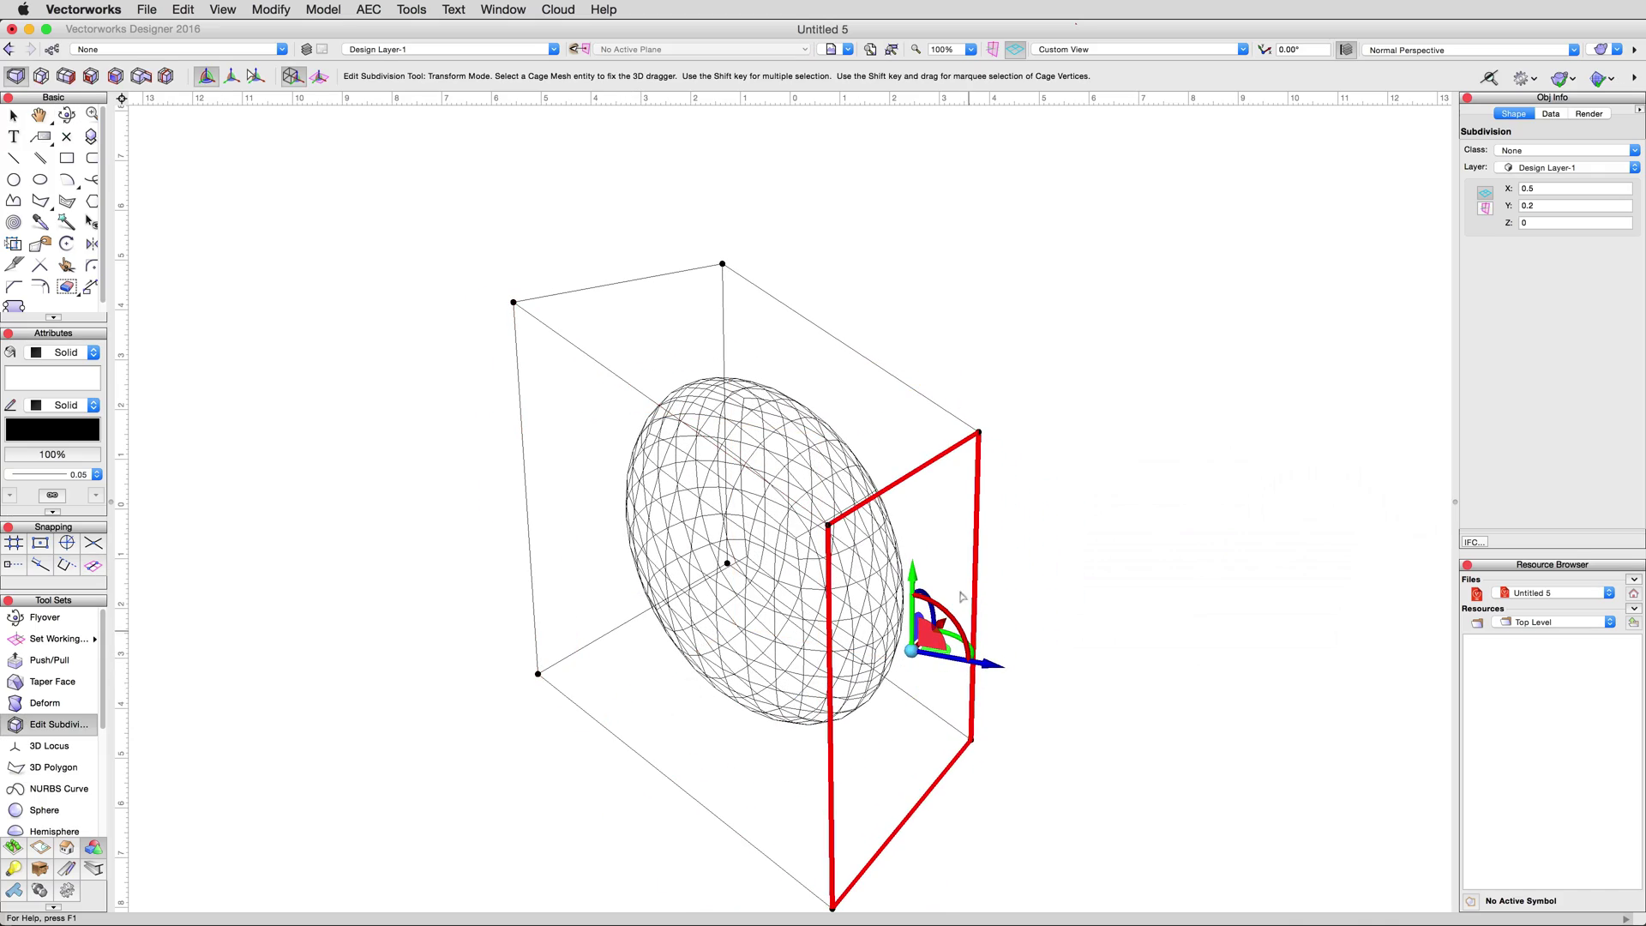
{"action": "left_click_drag", "start_coordinate": [907, 577], "coordinate": [911, 422]}
{"action": "middle_click_drag", "start_coordinate": [735, 573], "coordinate": [706, 594], "text": "shift"}
{"action": "left_click_drag", "start_coordinate": [898, 533], "coordinate": [864, 509]}
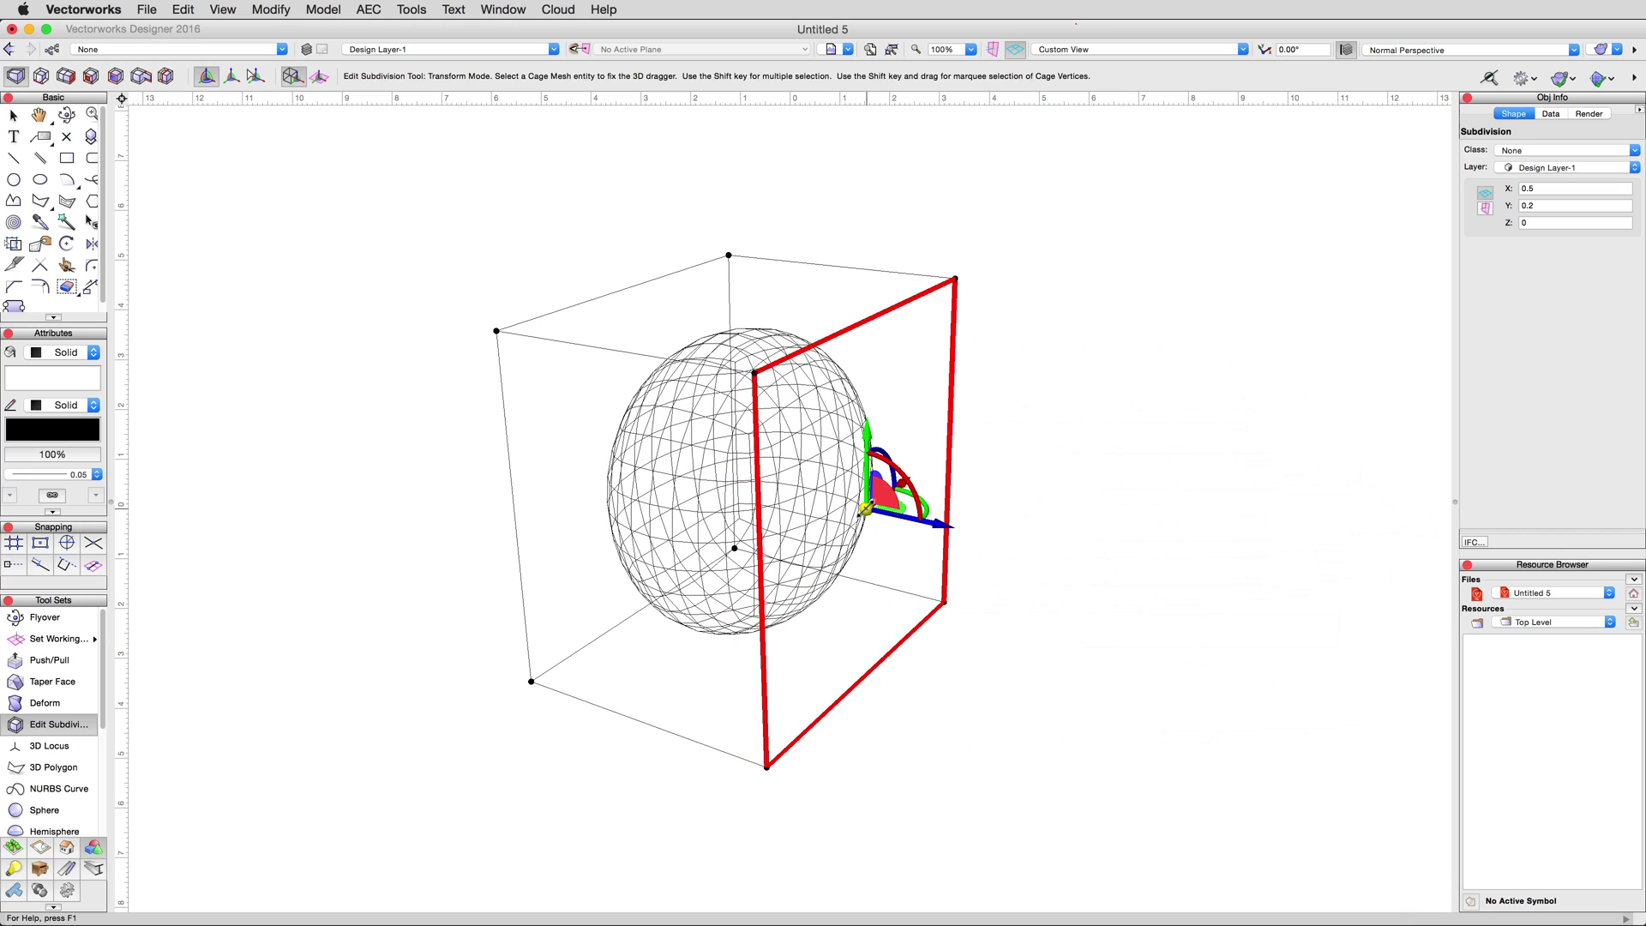
Slide the right cage face along X from Front, Left and Right Isometric views until round
{"action": "key", "text": "super+2"}
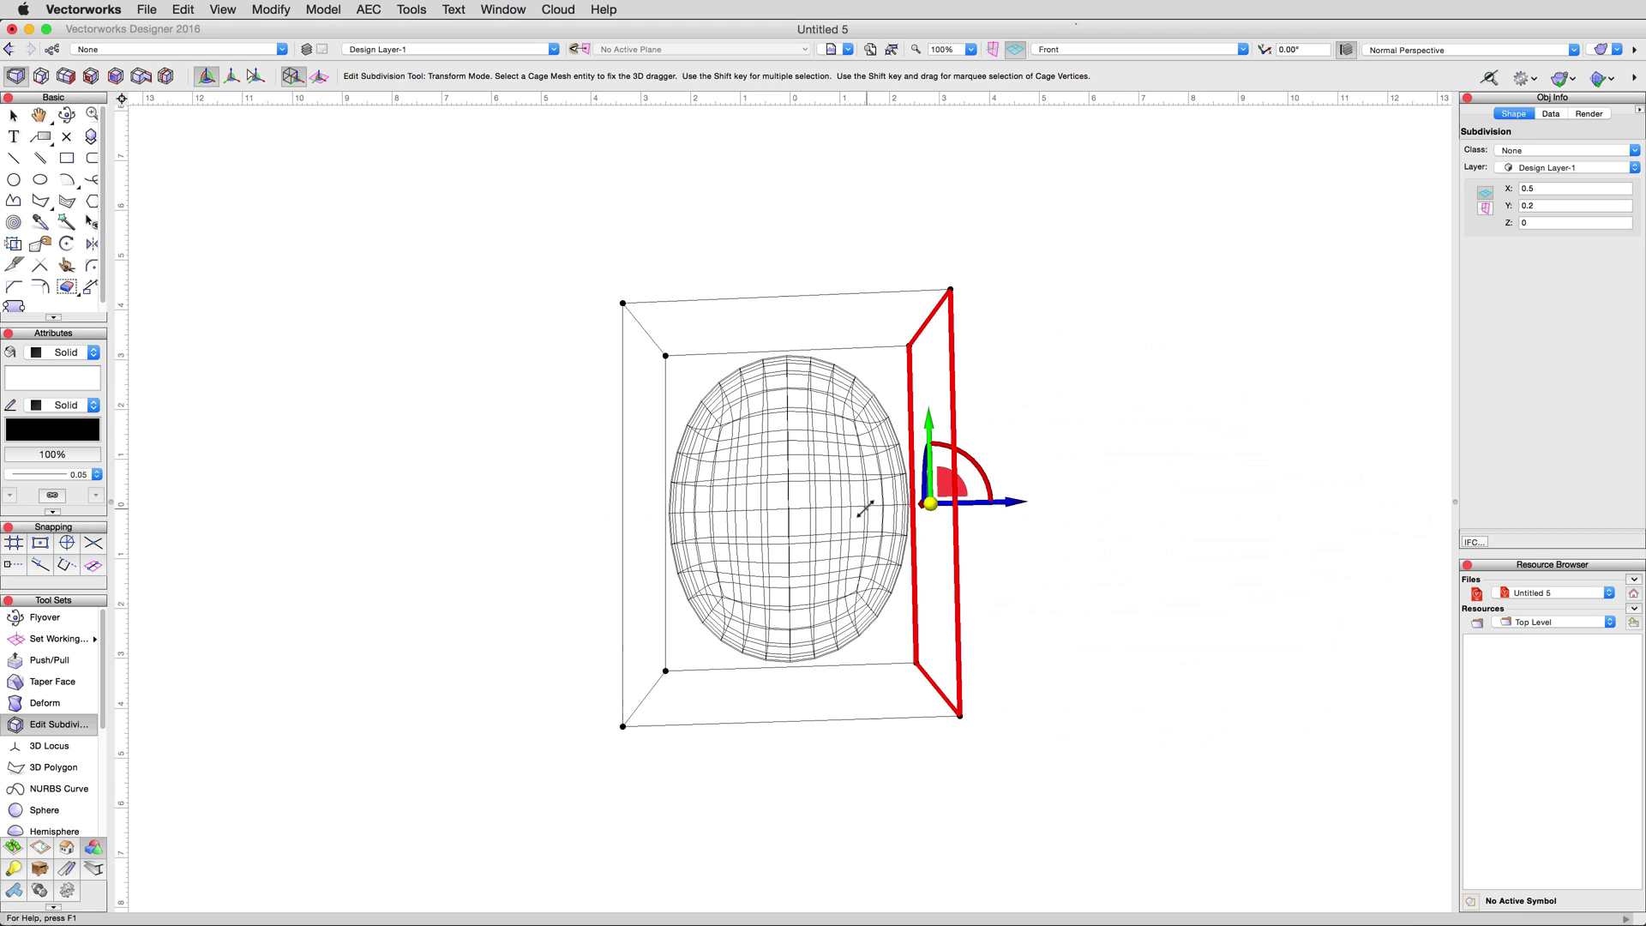
{"action": "left_click_drag", "start_coordinate": [926, 506], "coordinate": [970, 506]}
{"action": "key", "text": "super+4"}
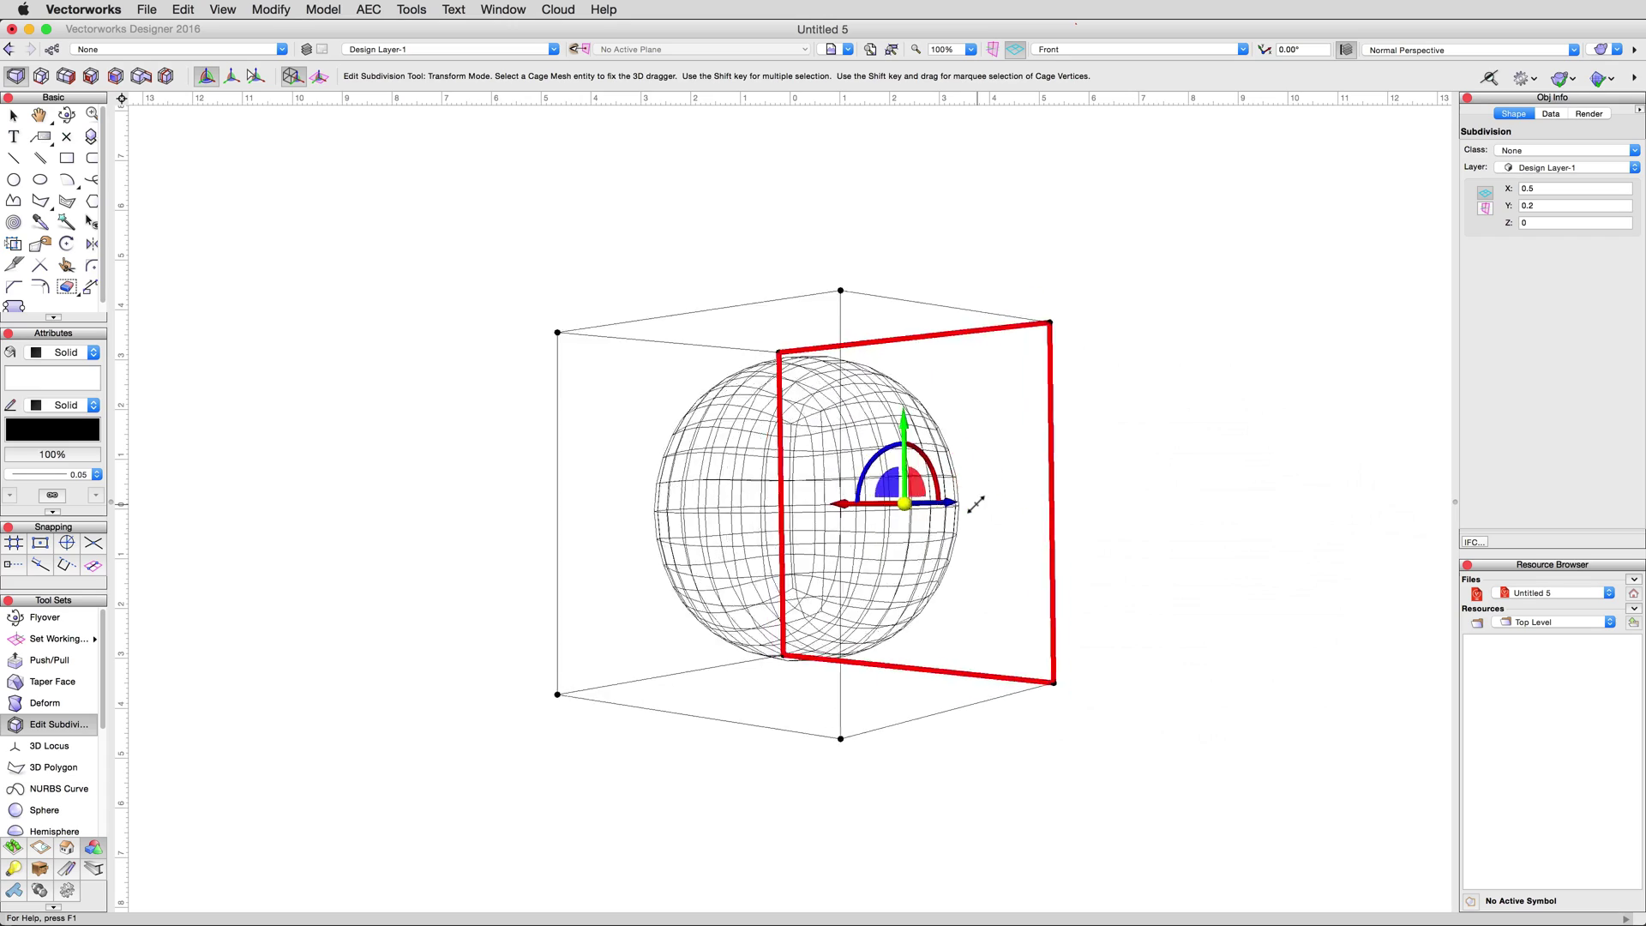
{"action": "left_click_drag", "start_coordinate": [639, 505], "coordinate": [829, 439]}
{"action": "key", "text": "super+1"}
{"action": "key", "text": "super+3"}
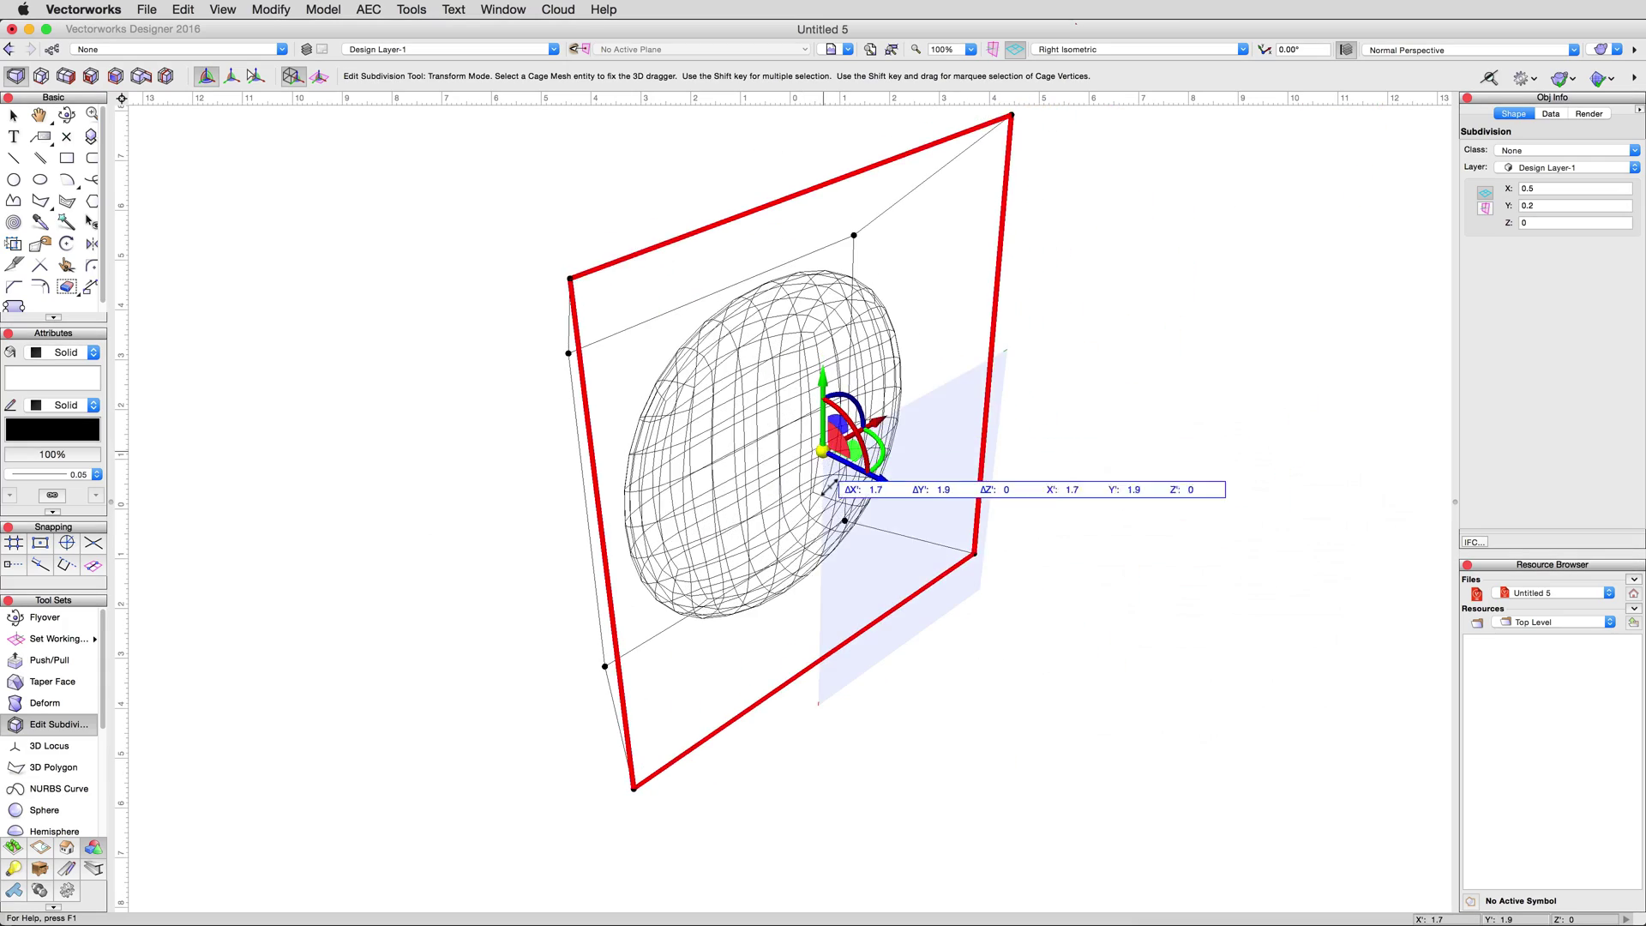
{"action": "left_click_drag", "start_coordinate": [906, 589], "coordinate": [965, 586]}
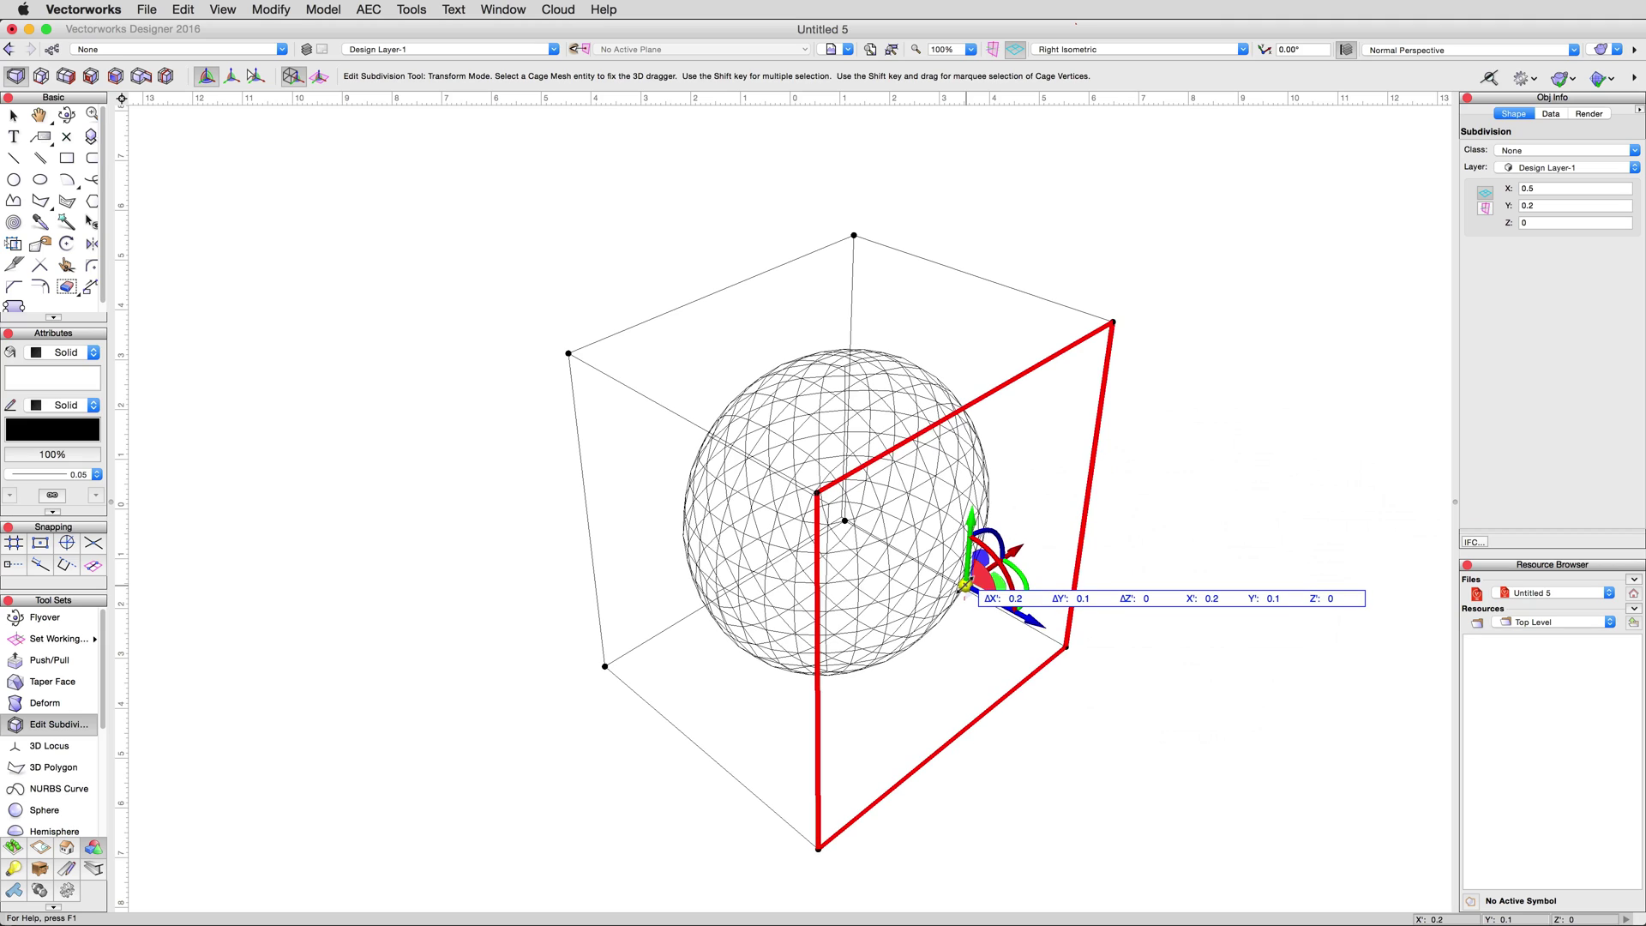
{"action": "mouse_move", "coordinate": [578, 661]}
{"action": "middle_mouse_down", "text": "shift"}
{"action": "mouse_move", "coordinate": [621, 661]}
{"action": "mouse_move", "coordinate": [600, 659]}
{"action": "middle_mouse_up", "text": "shift"}
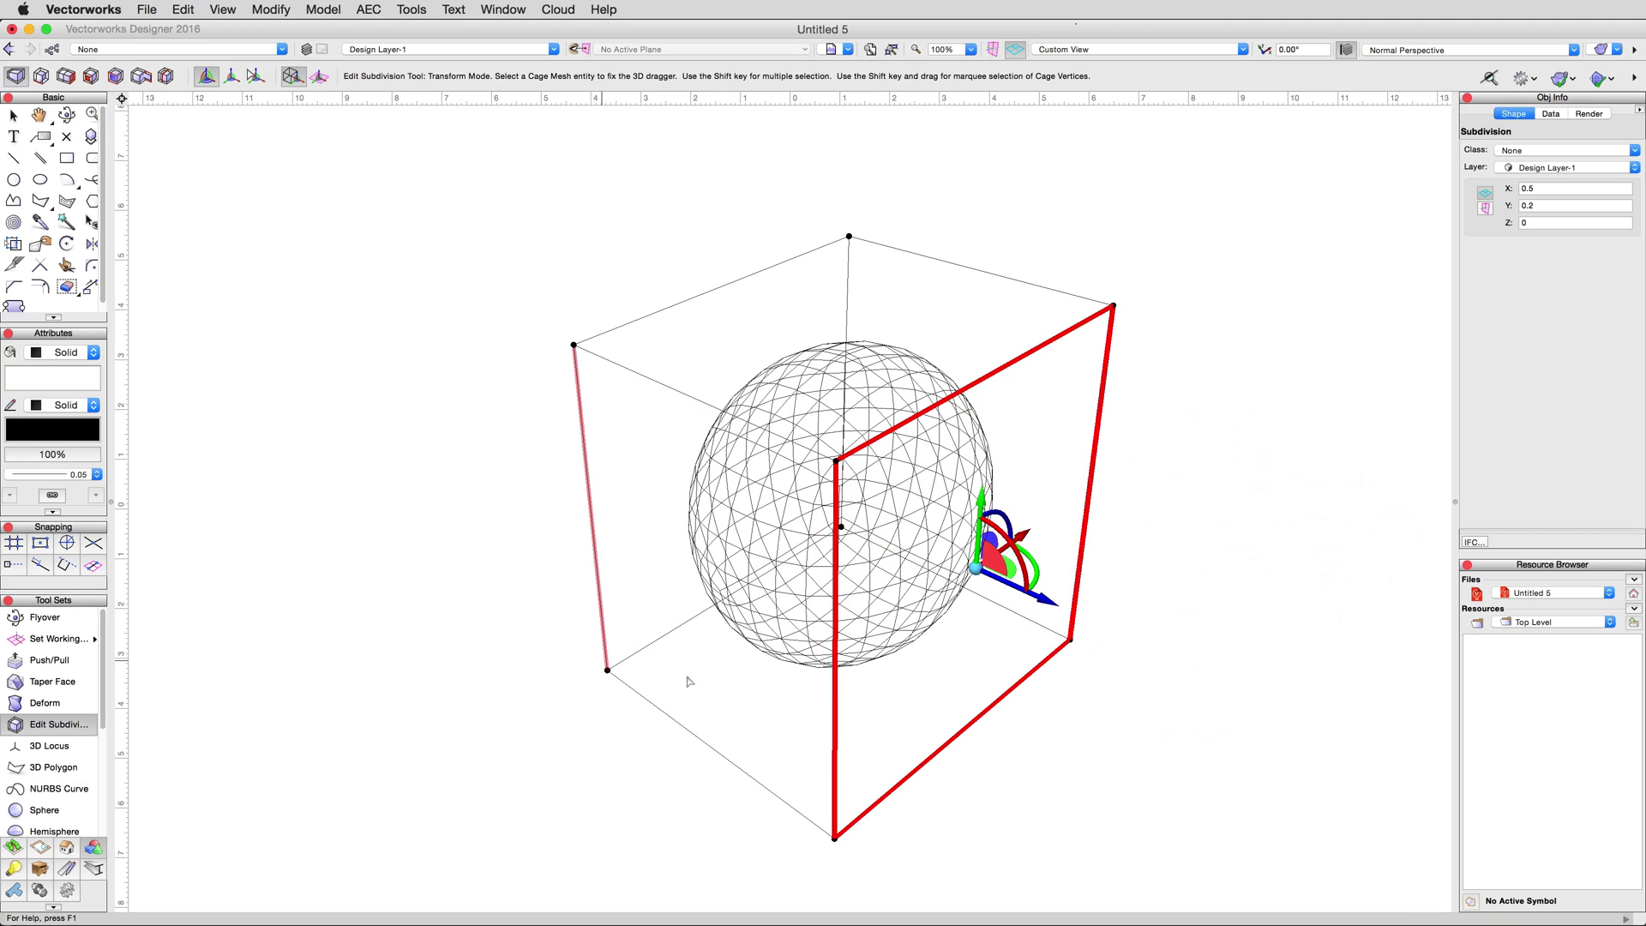
Rotate the top cage face about 3.16°, then re-enter Edit Subdivision with nothing selected
{"action": "left_click", "coordinate": [955, 342], "text": "shift"}
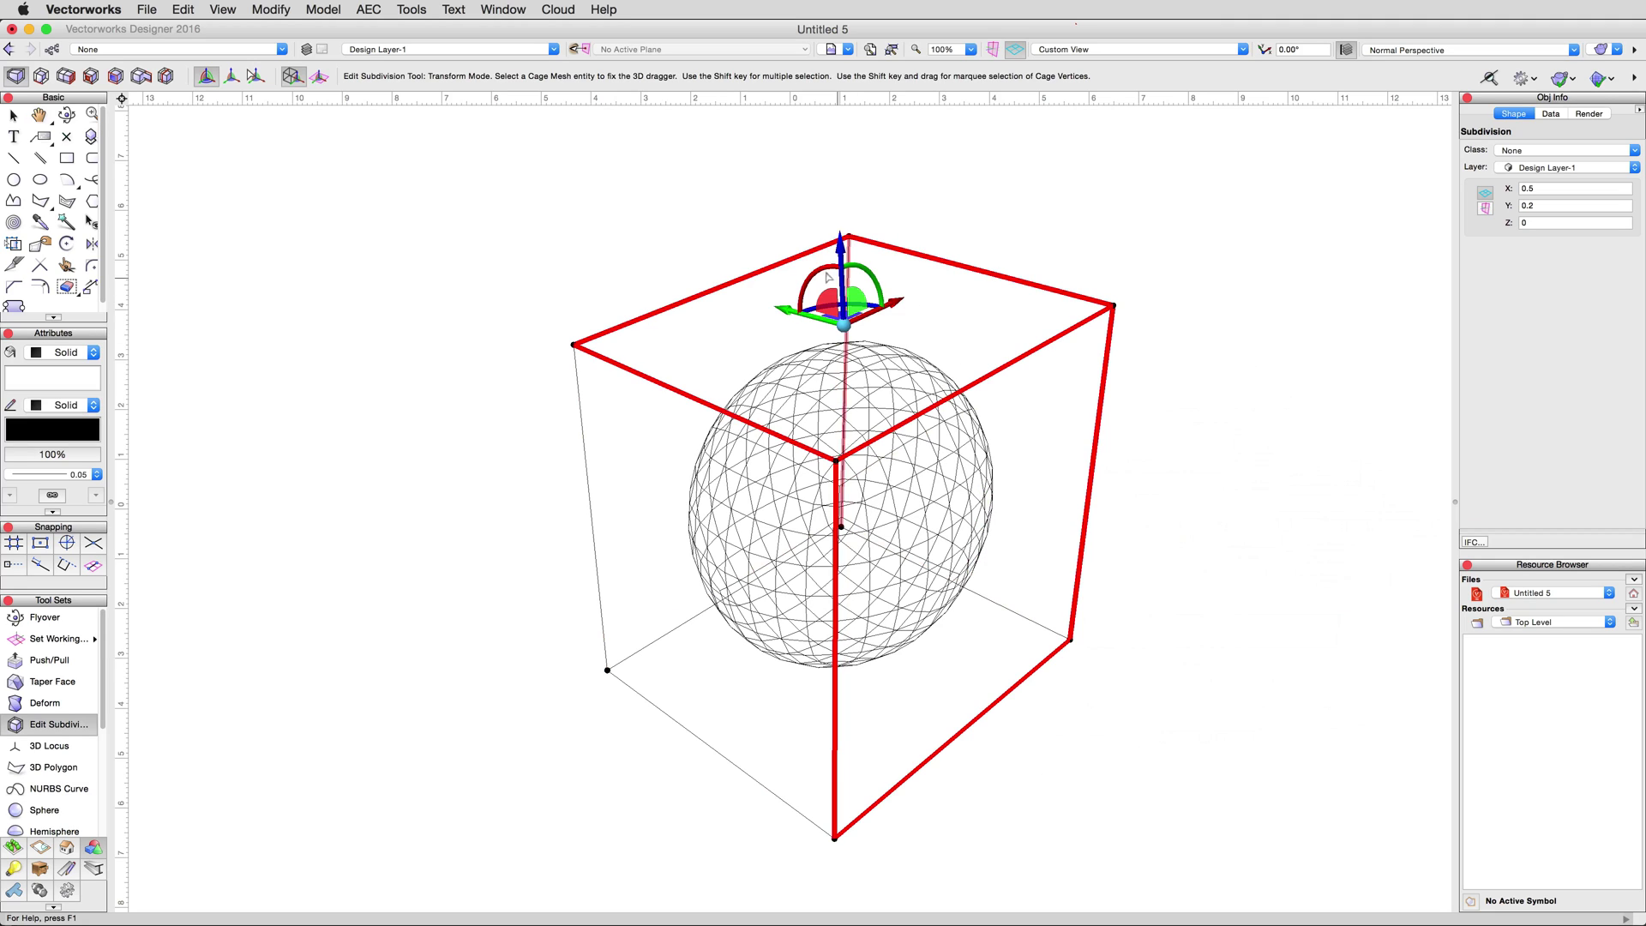
{"action": "left_click_drag", "start_coordinate": [875, 281], "coordinate": [877, 276]}
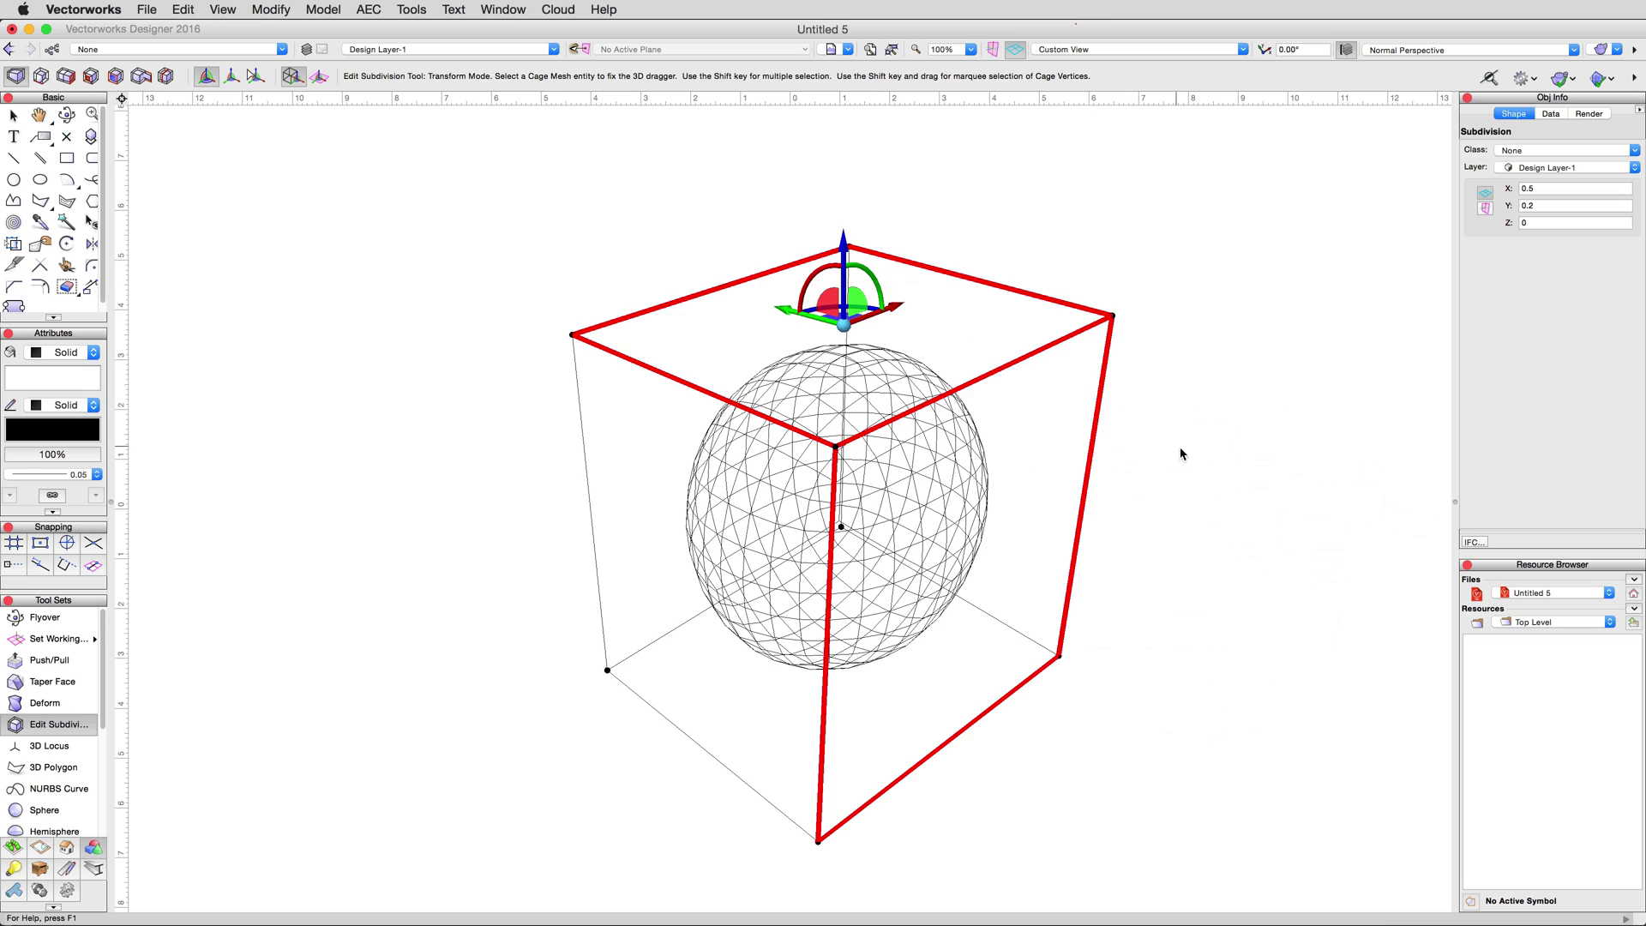
{"action": "key", "text": "x"}
{"action": "double_click", "coordinate": [906, 509]}
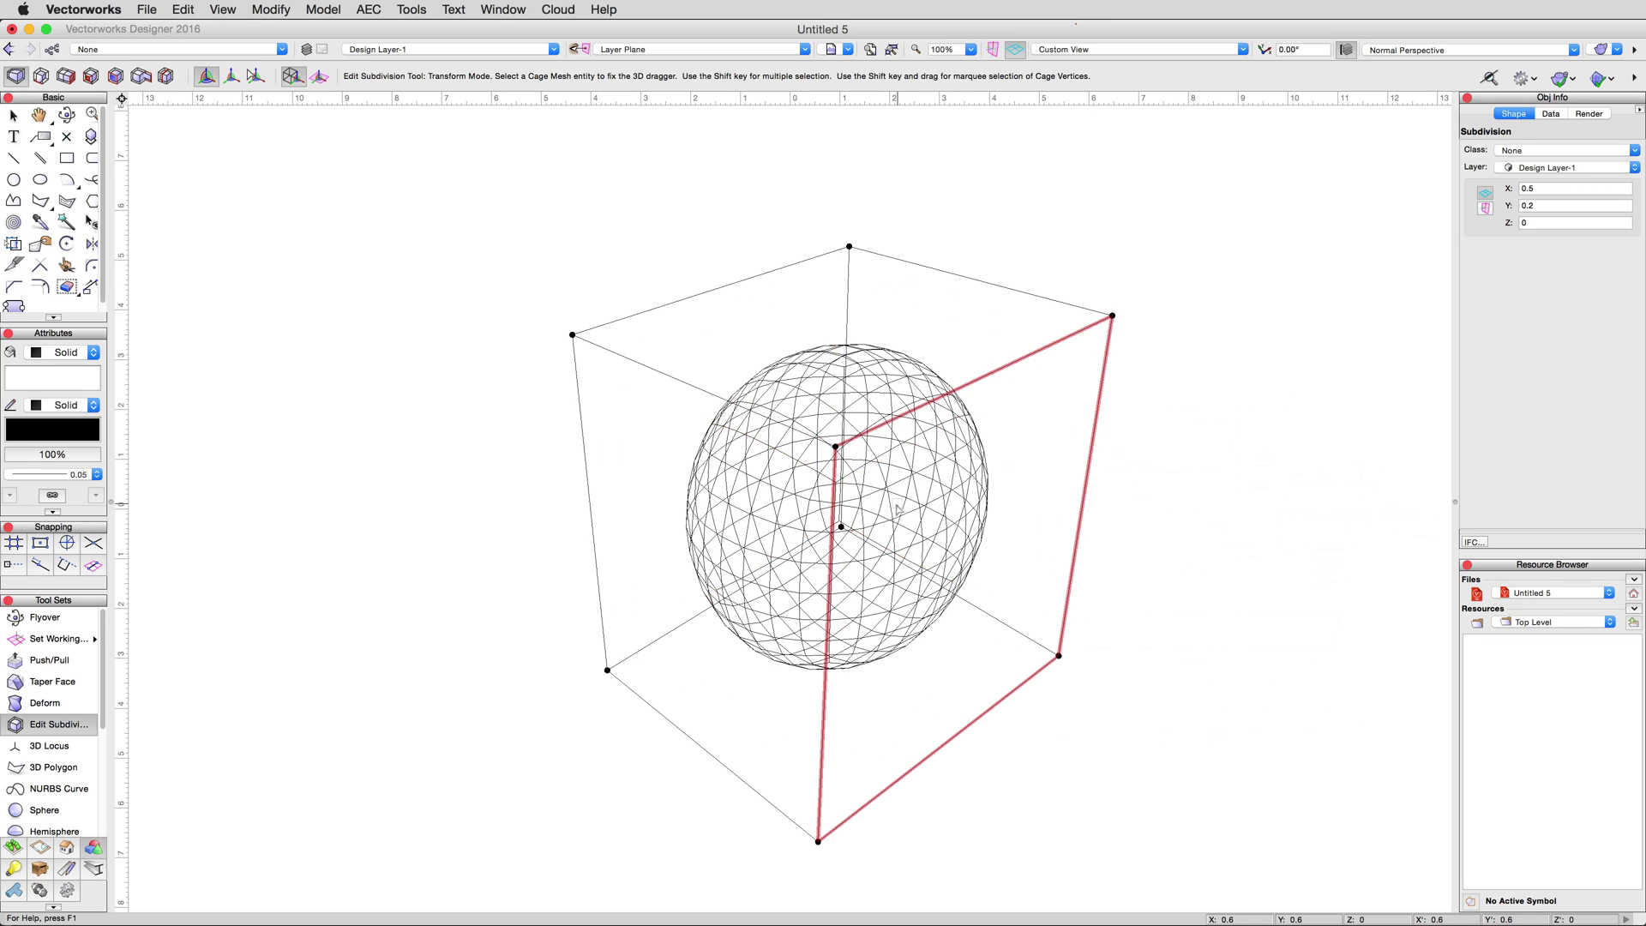
{"action": "key", "text": "Escape"}
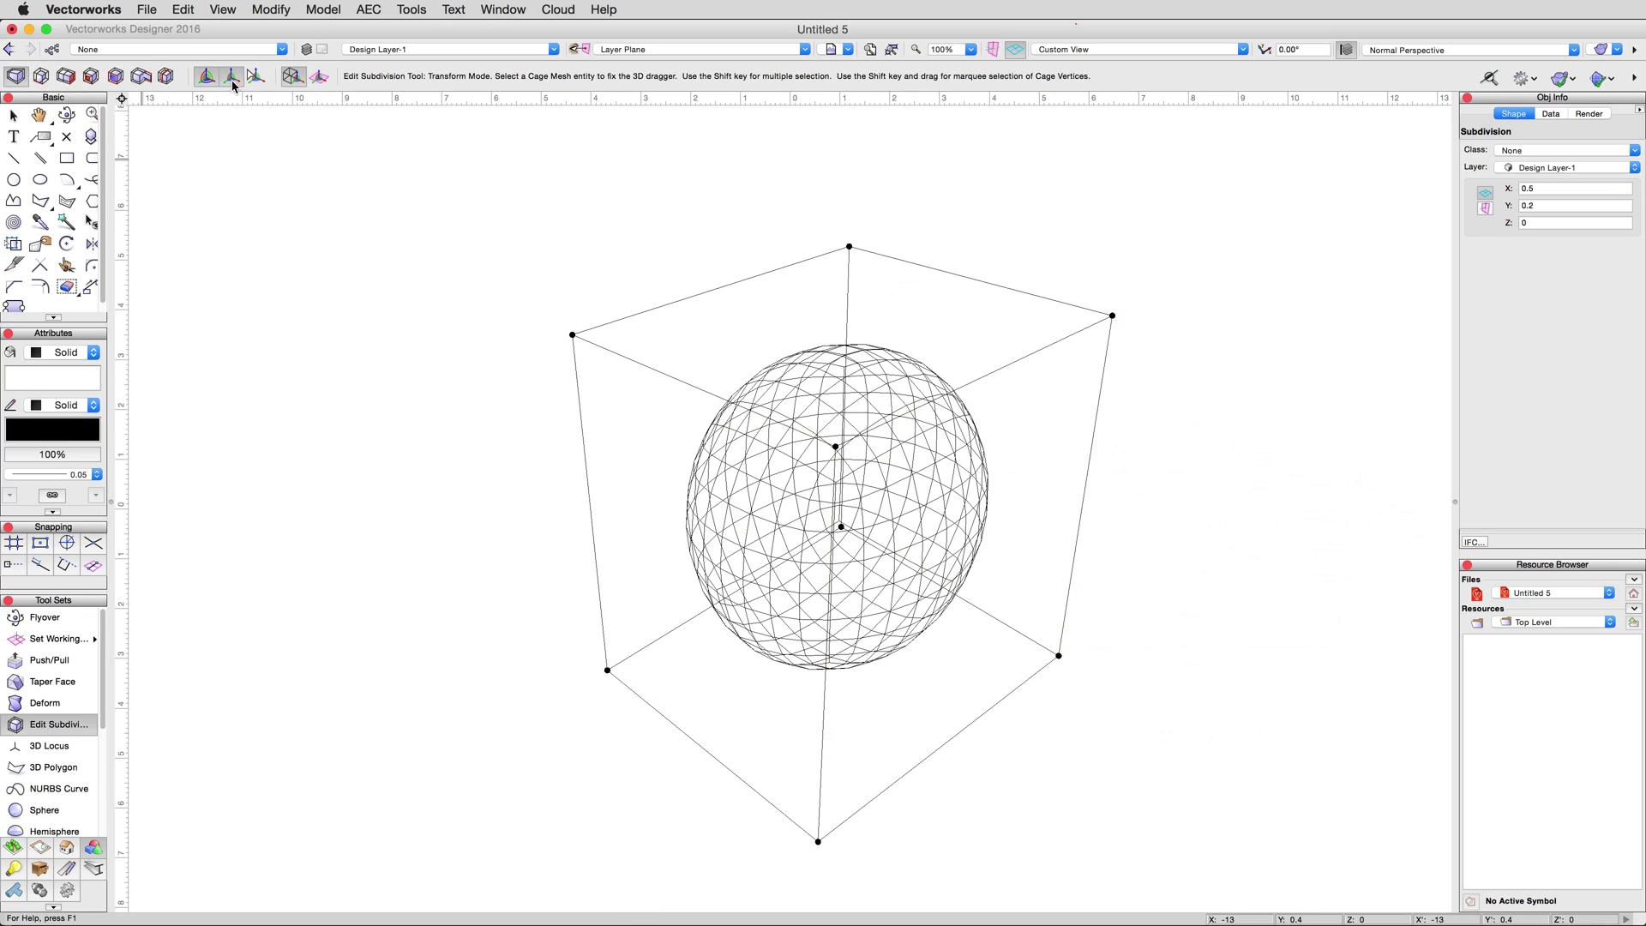
Move the dragger pivot up and right of the right cage face and rotate the face around it
{"action": "left_click", "coordinate": [1029, 503]}
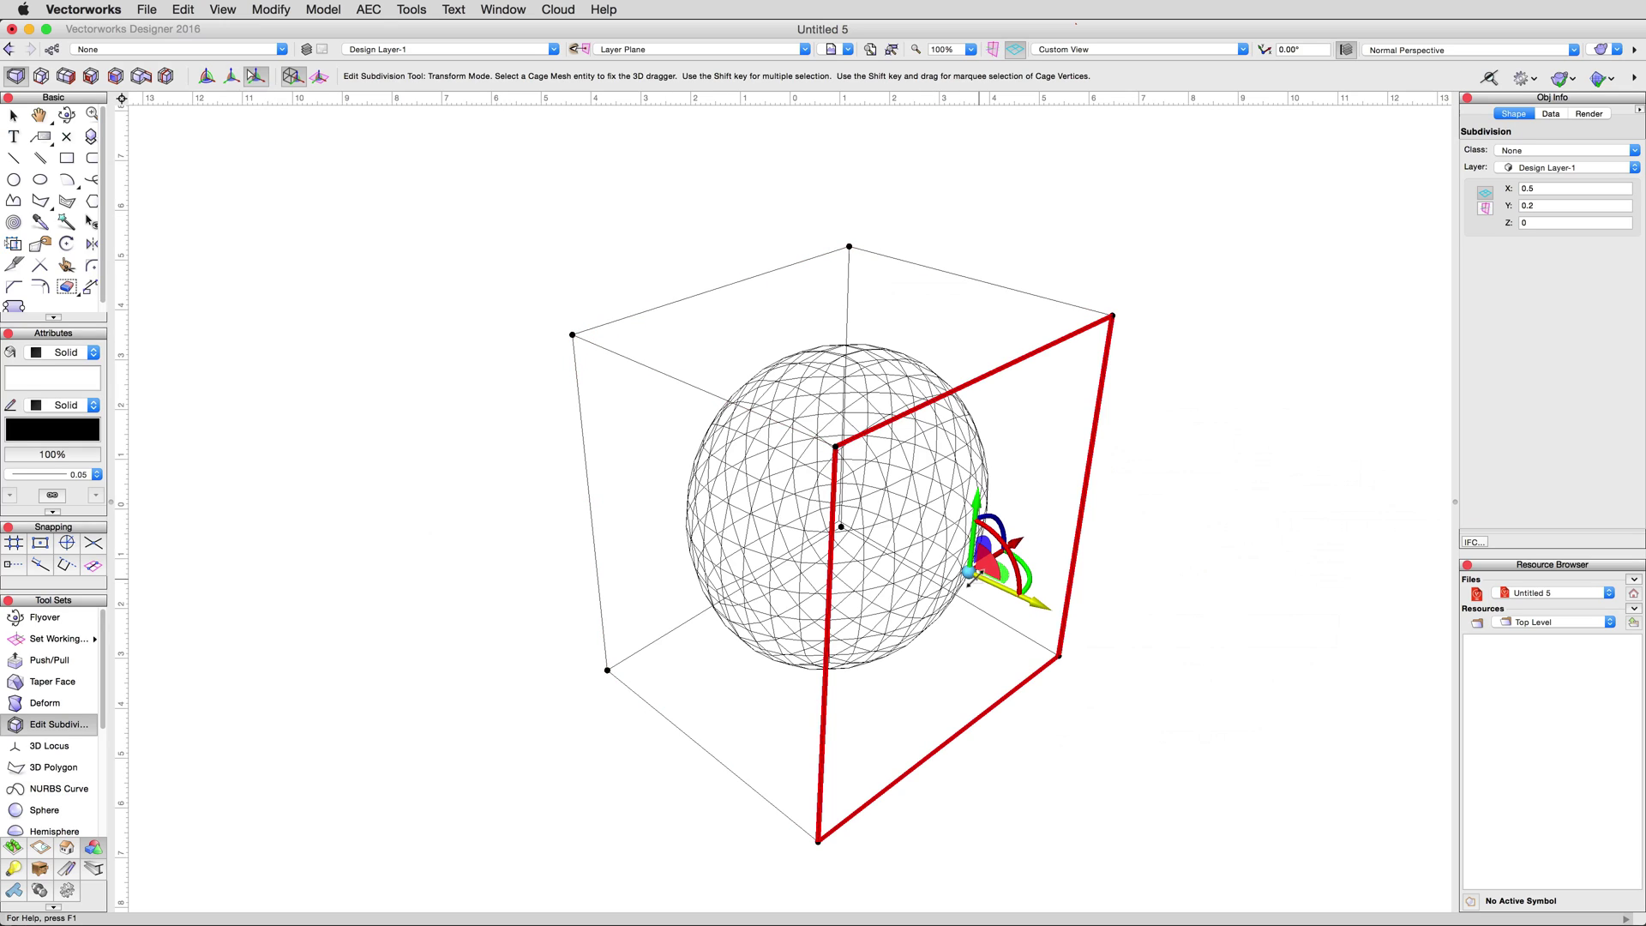
{"action": "mouse_move", "coordinate": [969, 570]}
{"action": "left_mouse_down"}
{"action": "mouse_move", "coordinate": [1145, 489]}
{"action": "mouse_move", "coordinate": [1162, 420]}
{"action": "mouse_move", "coordinate": [1214, 420]}
{"action": "mouse_move", "coordinate": [1206, 463]}
{"action": "mouse_move", "coordinate": [1218, 392]}
{"action": "left_mouse_up"}
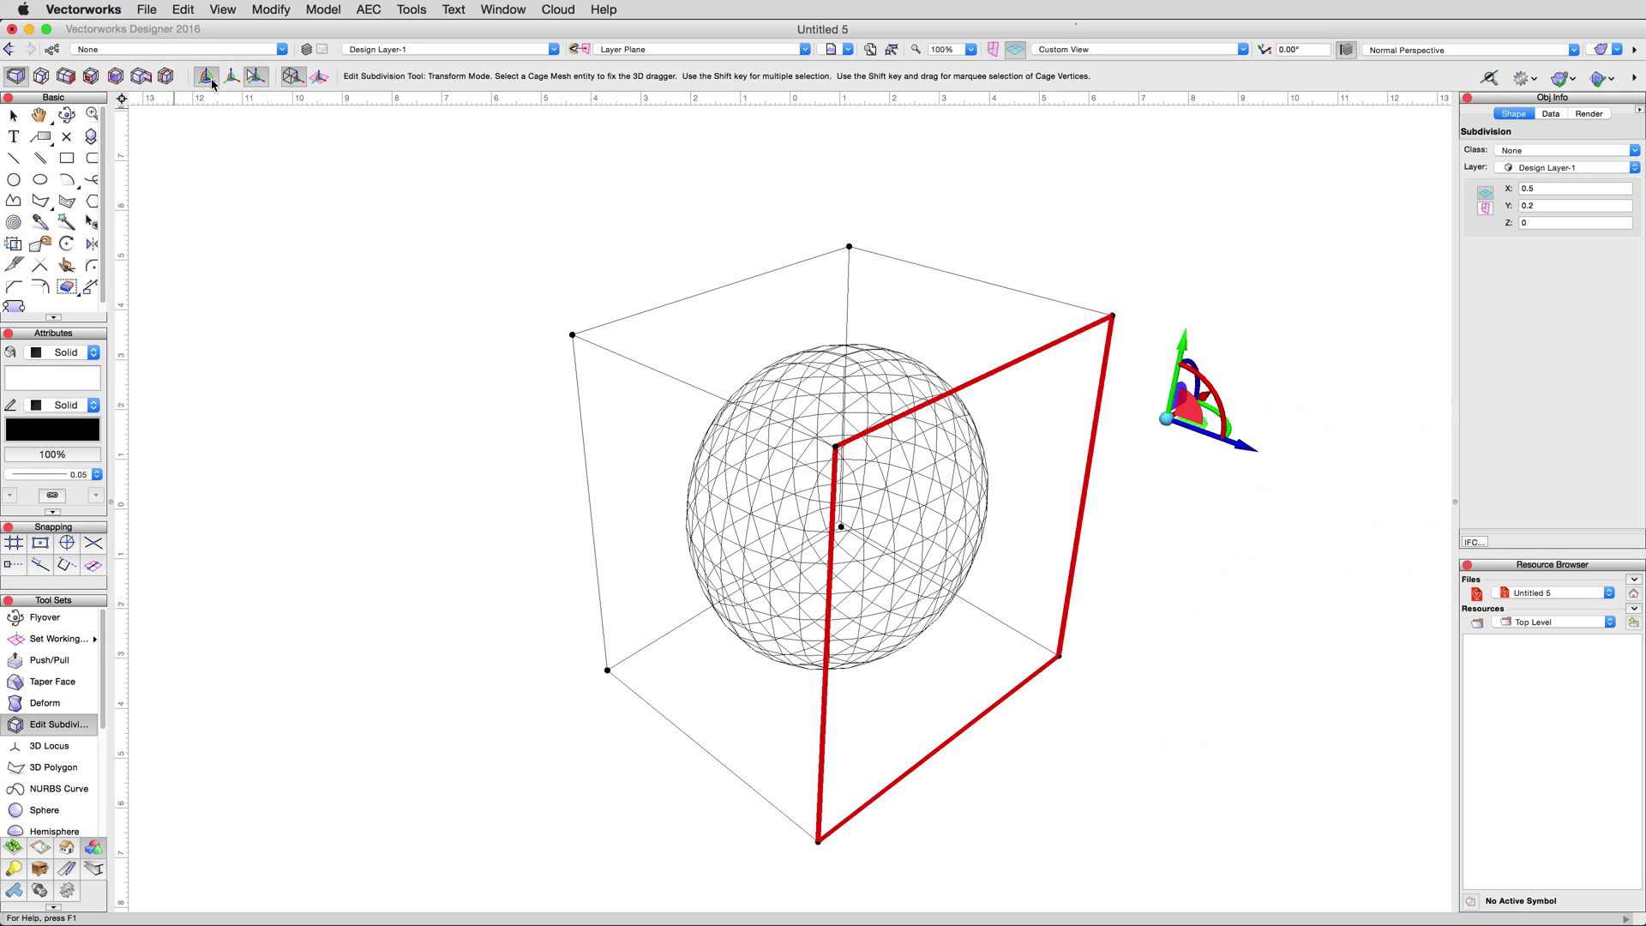
{"action": "left_click", "coordinate": [211, 81]}
{"action": "mouse_move", "coordinate": [1194, 377]}
{"action": "left_mouse_down"}
{"action": "mouse_move", "coordinate": [1200, 399]}
{"action": "mouse_move", "coordinate": [1199, 384]}
{"action": "left_mouse_up"}
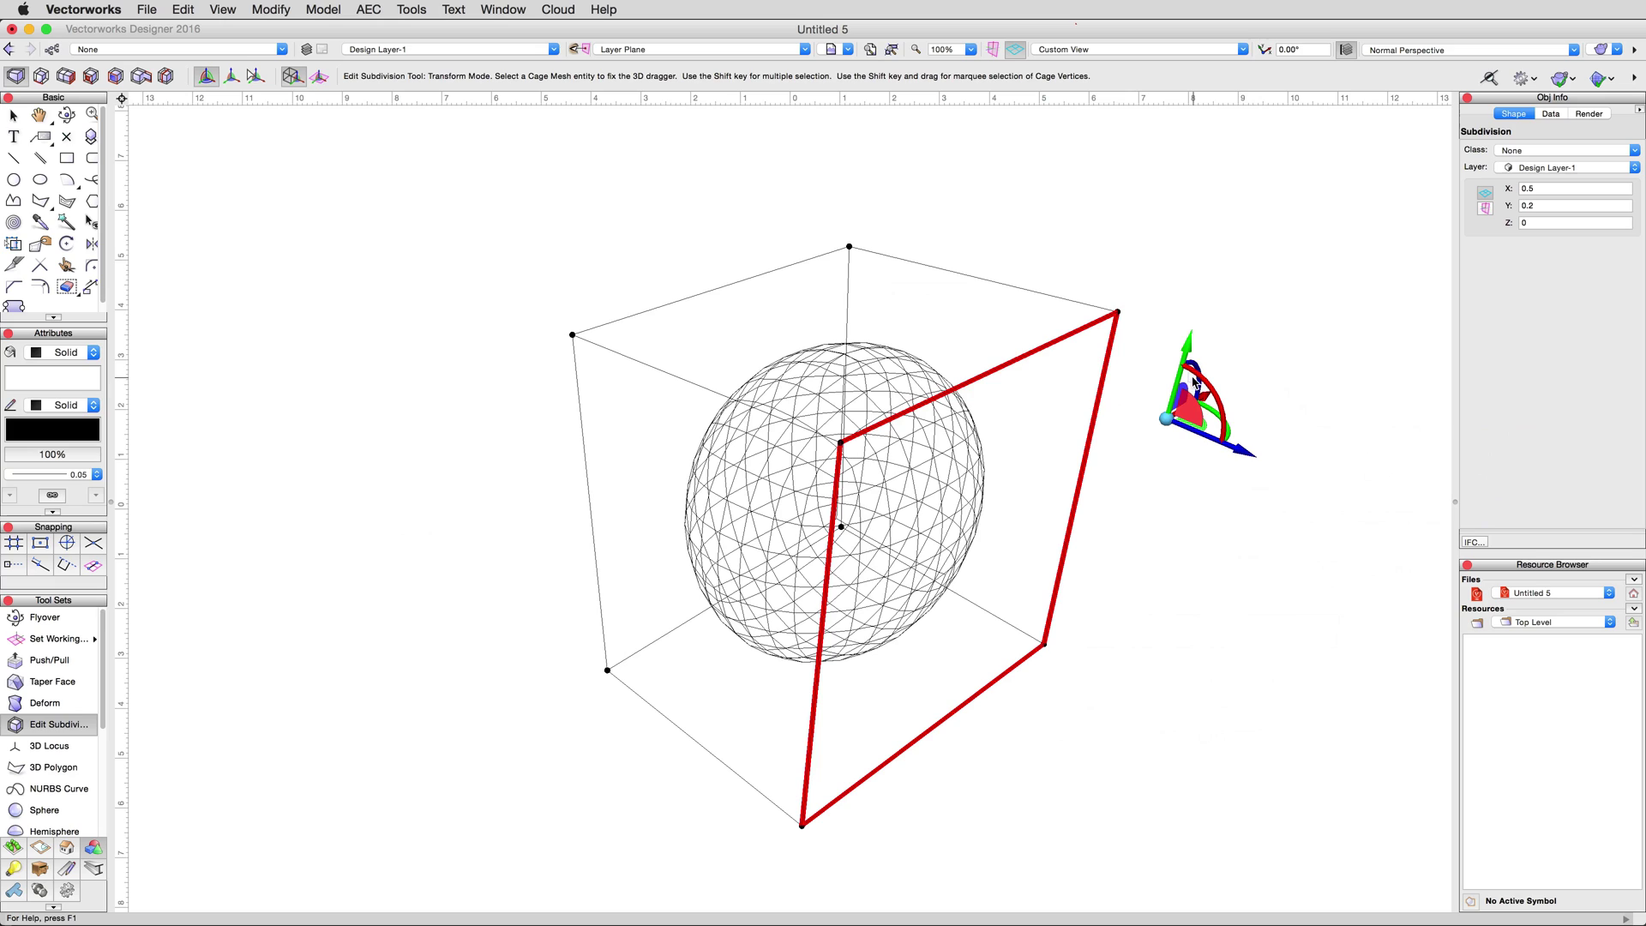
{"action": "key", "text": "x"}
{"action": "left_click", "coordinate": [223, 9]}
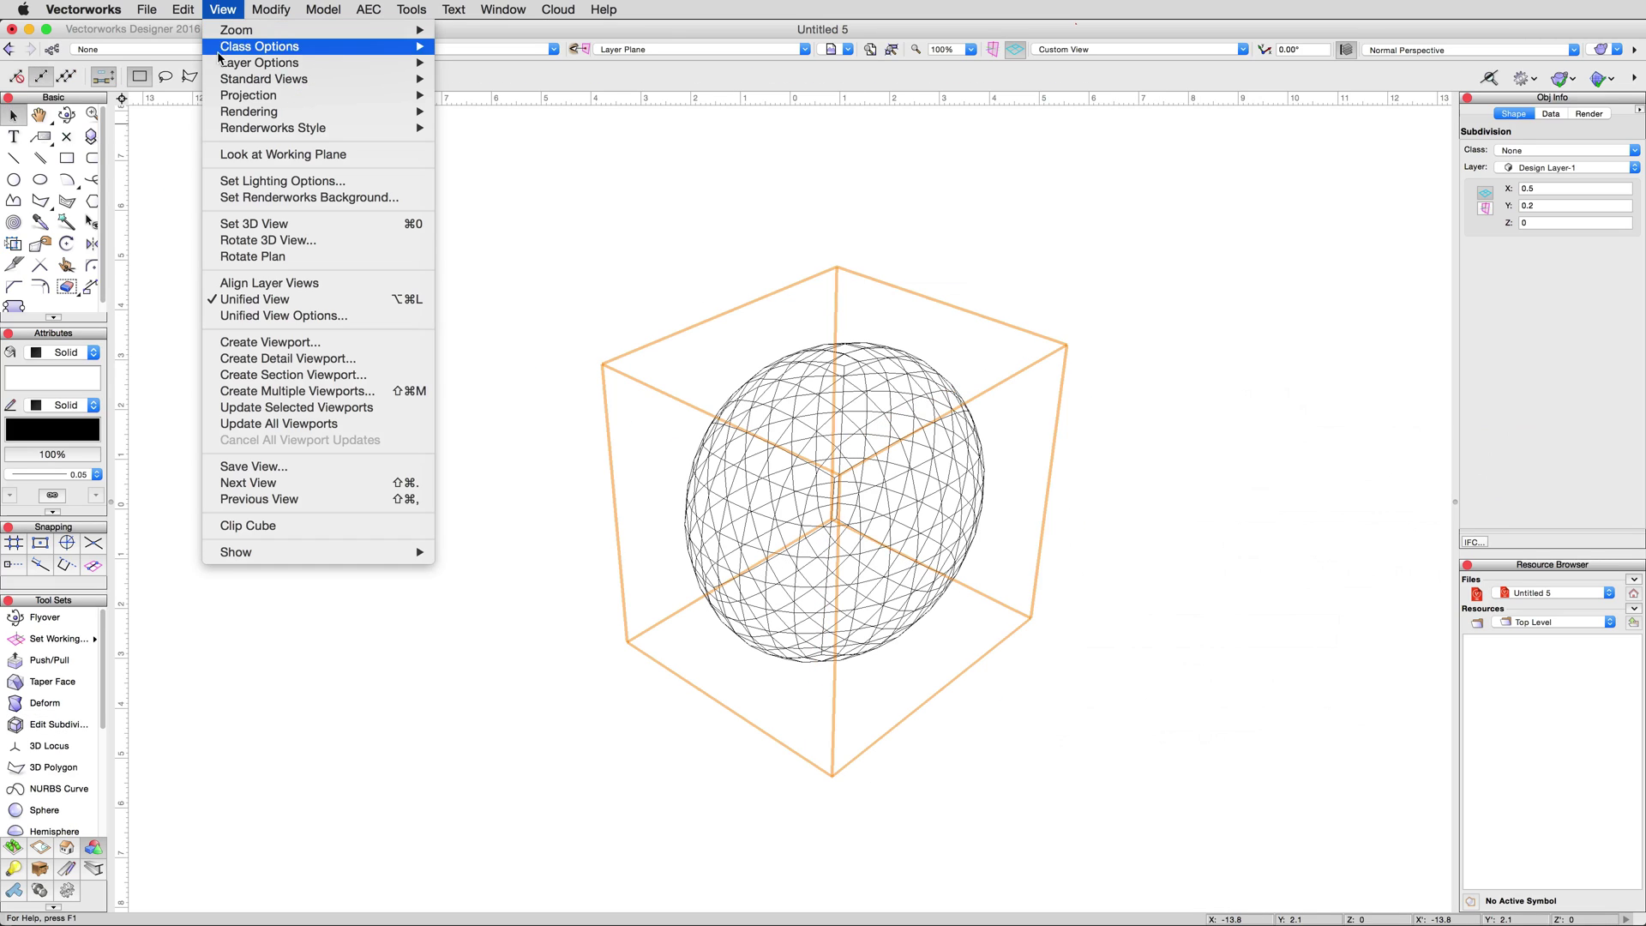
Render the model in OpenGL with detail set to High so the sphere shades smoothly
{"action": "mouse_move", "coordinate": [292, 114]}
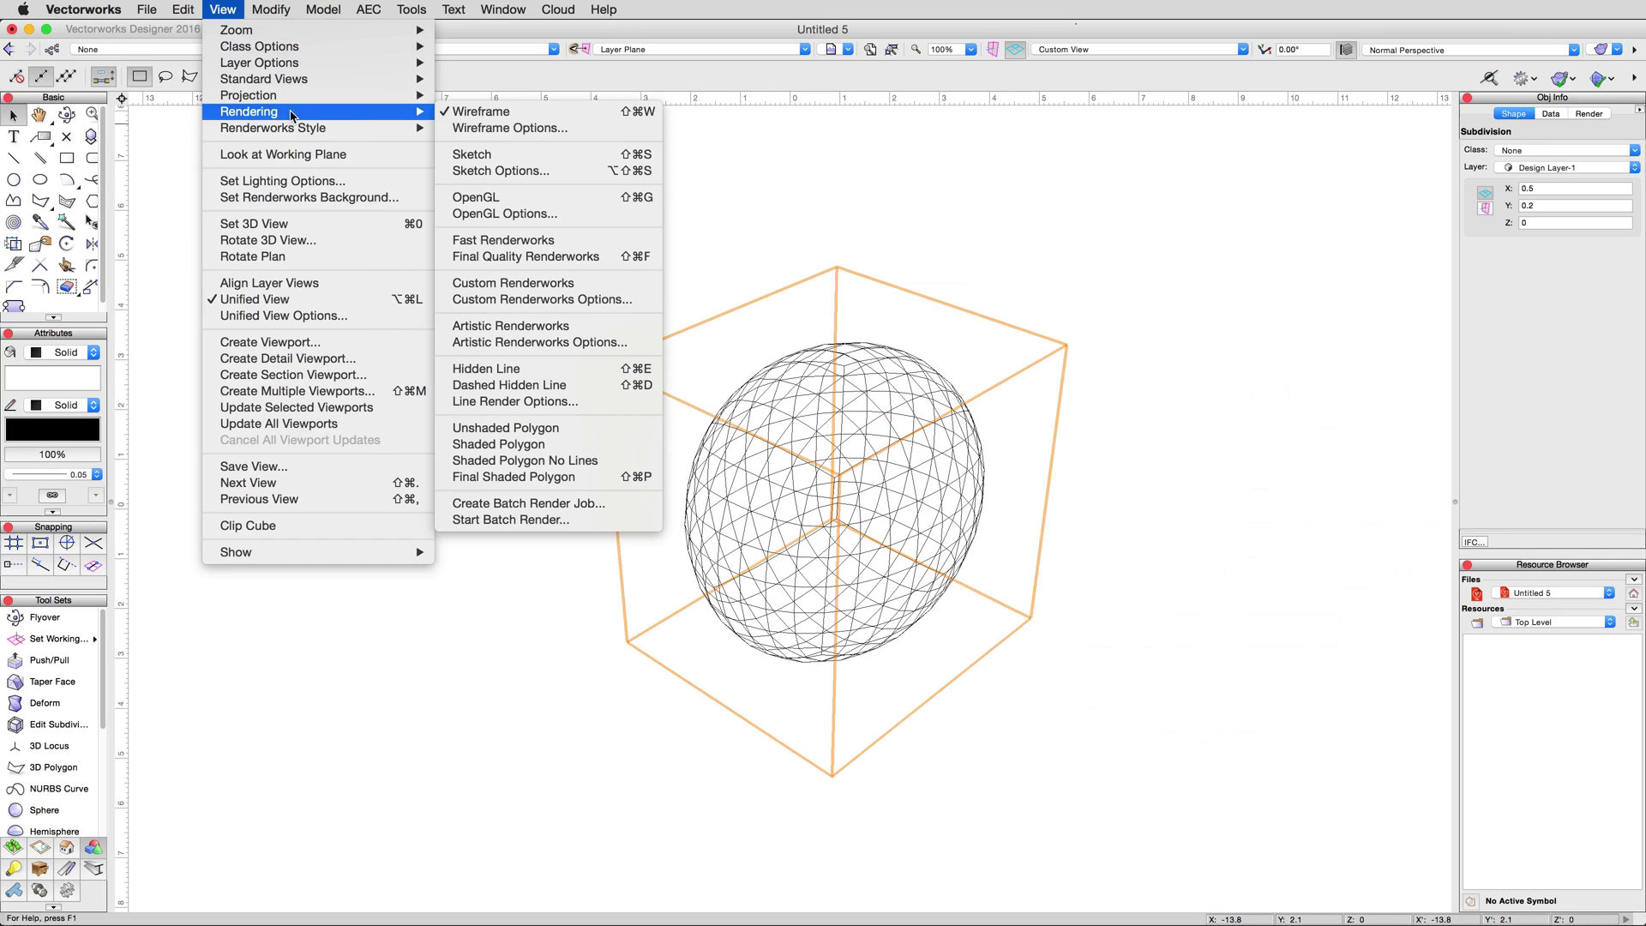
{"action": "left_click", "coordinate": [478, 199]}
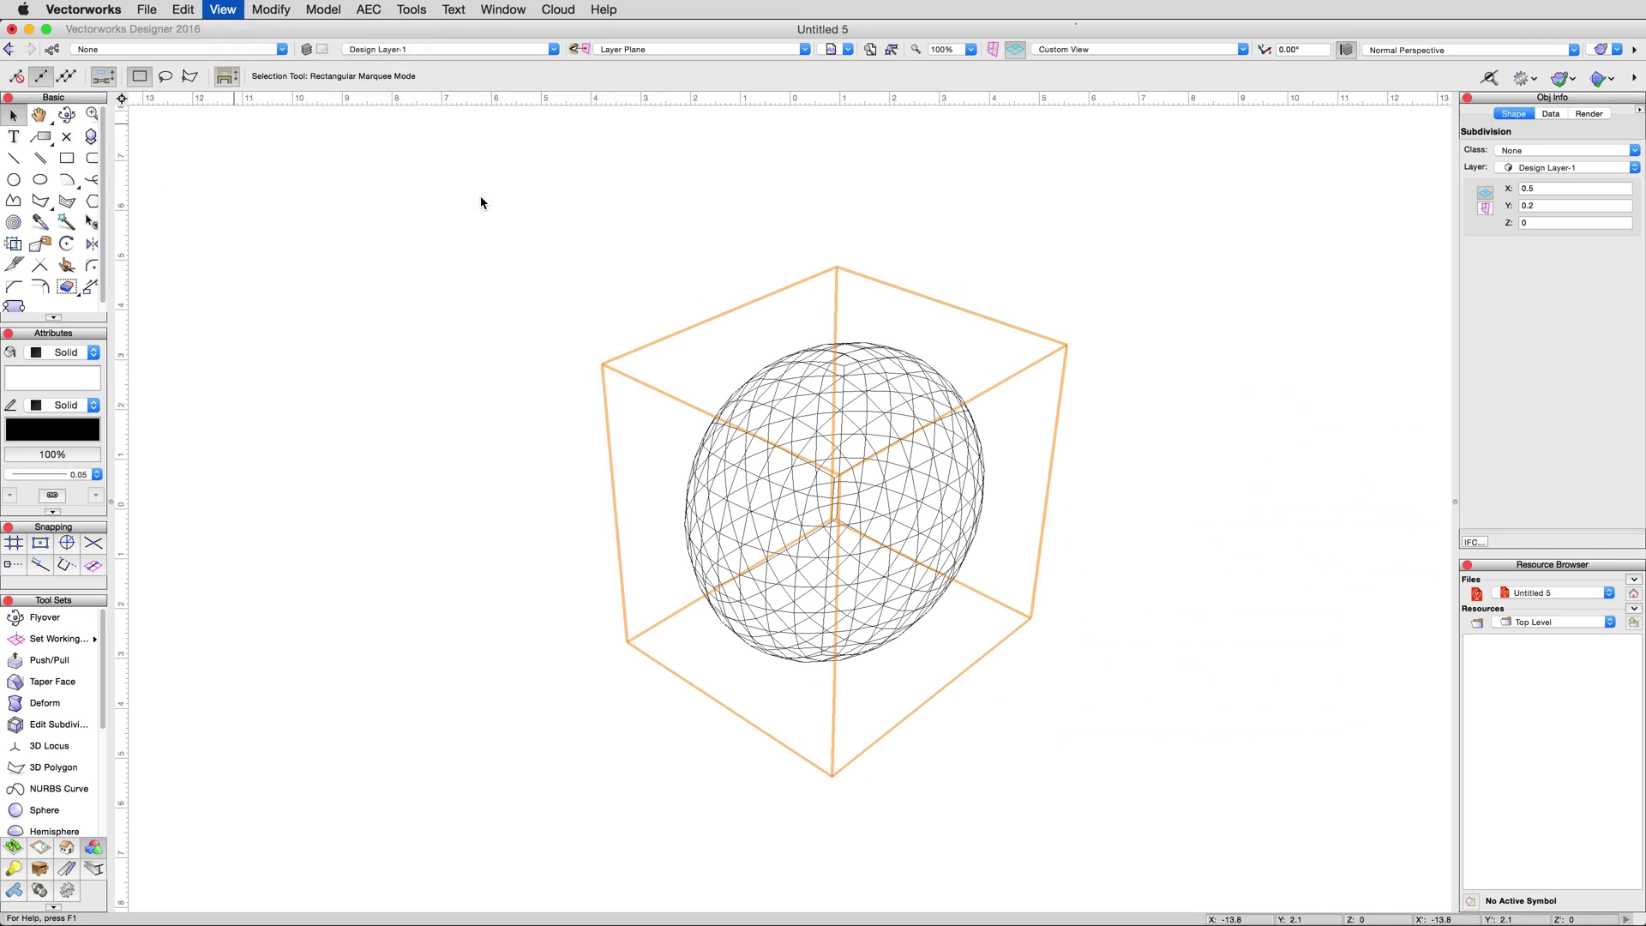
{"action": "left_click", "coordinate": [223, 9]}
{"action": "mouse_move", "coordinate": [285, 113]}
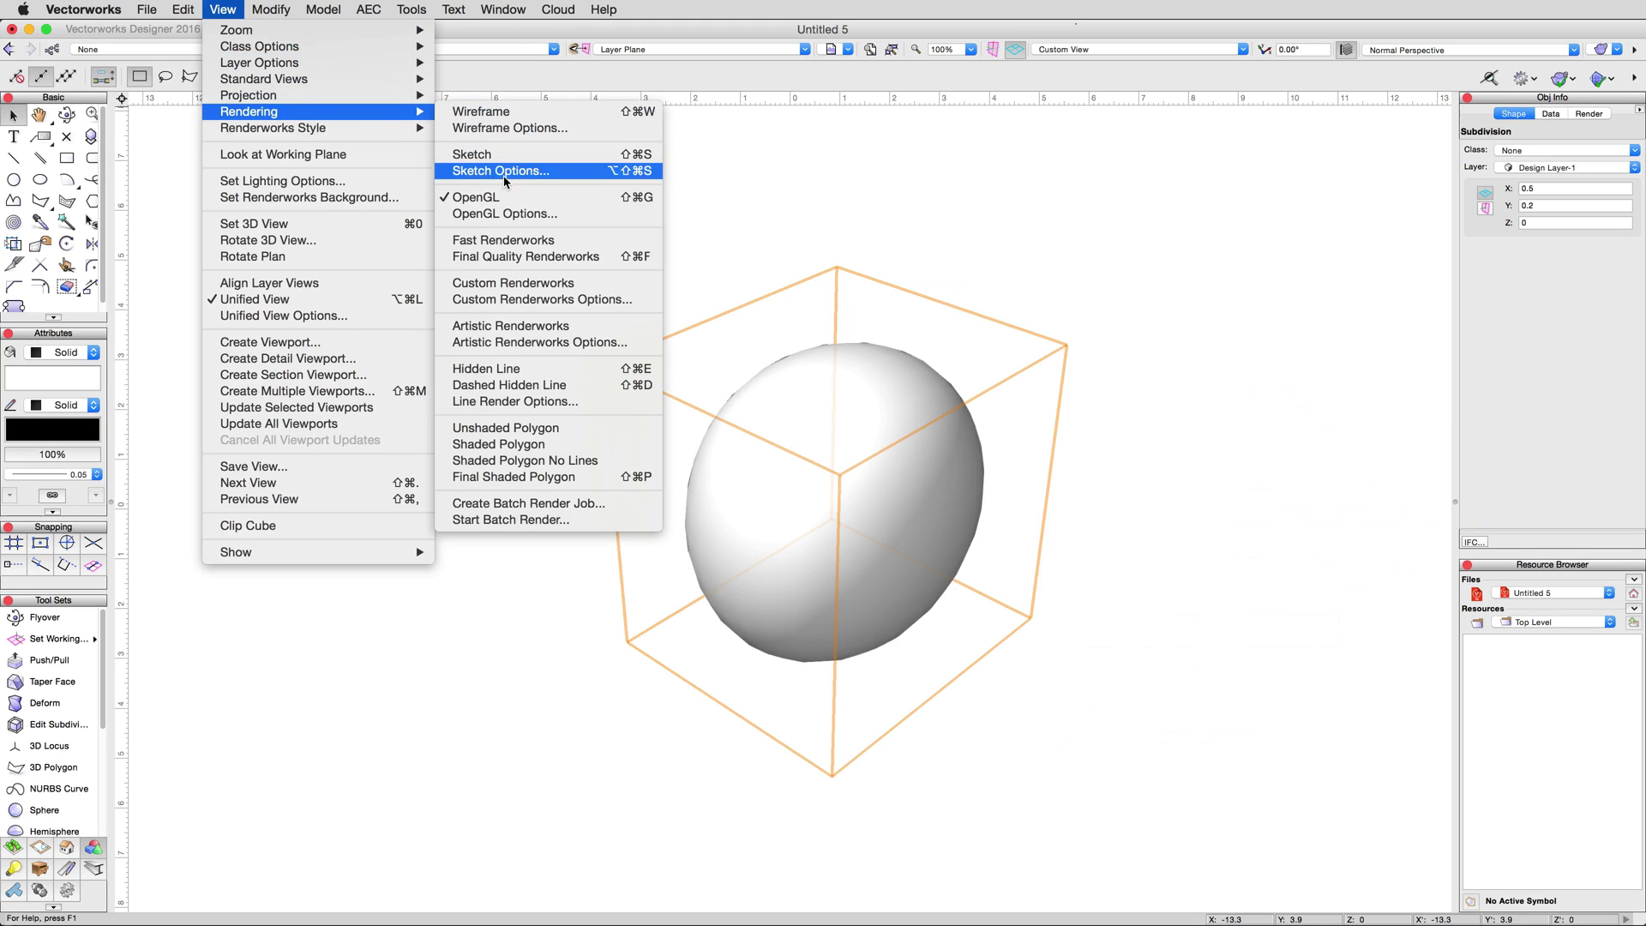
{"action": "left_click", "coordinate": [511, 213]}
{"action": "left_click", "coordinate": [819, 204]}
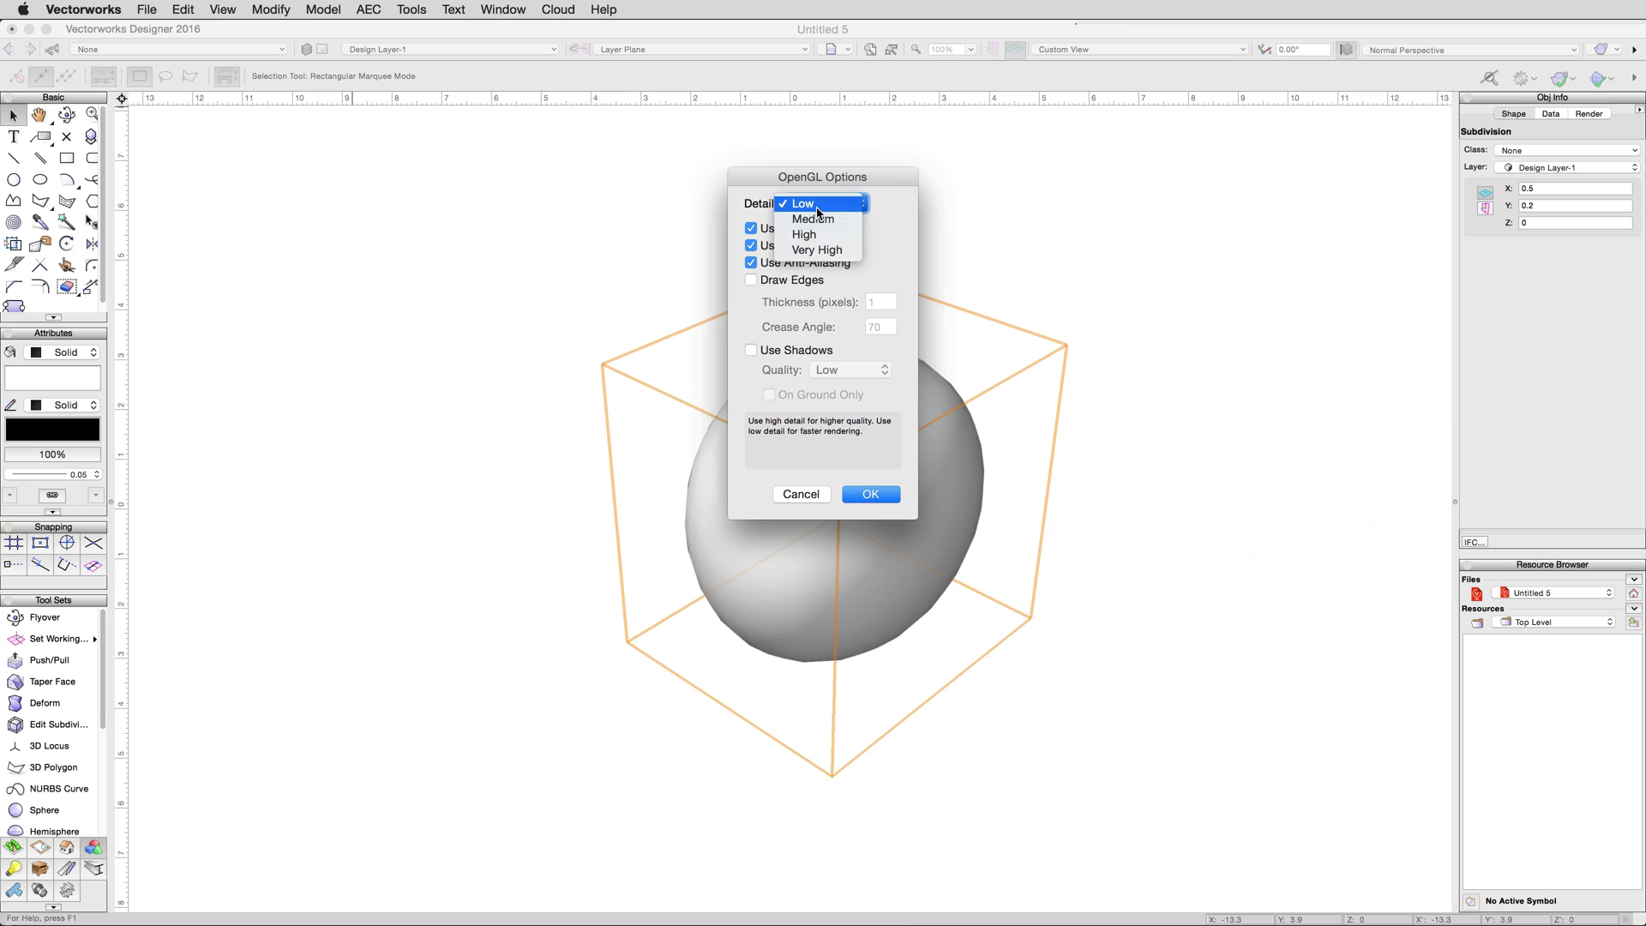
{"action": "left_click", "coordinate": [813, 235]}
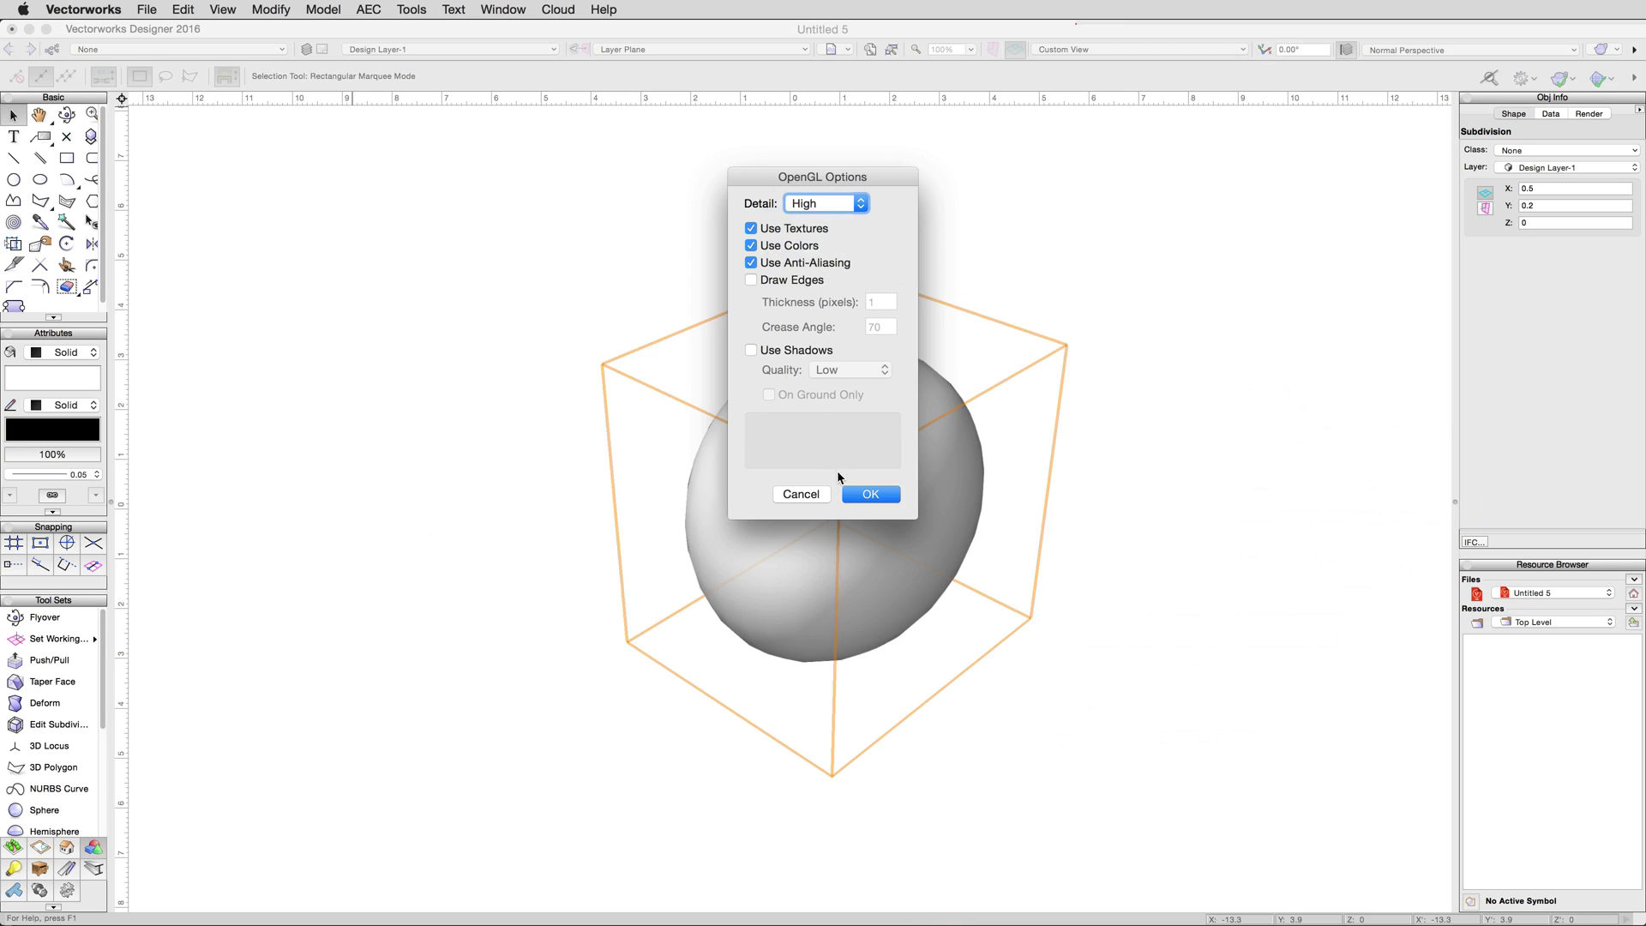
{"action": "left_click", "coordinate": [868, 495]}
{"action": "double_click", "coordinate": [864, 496]}
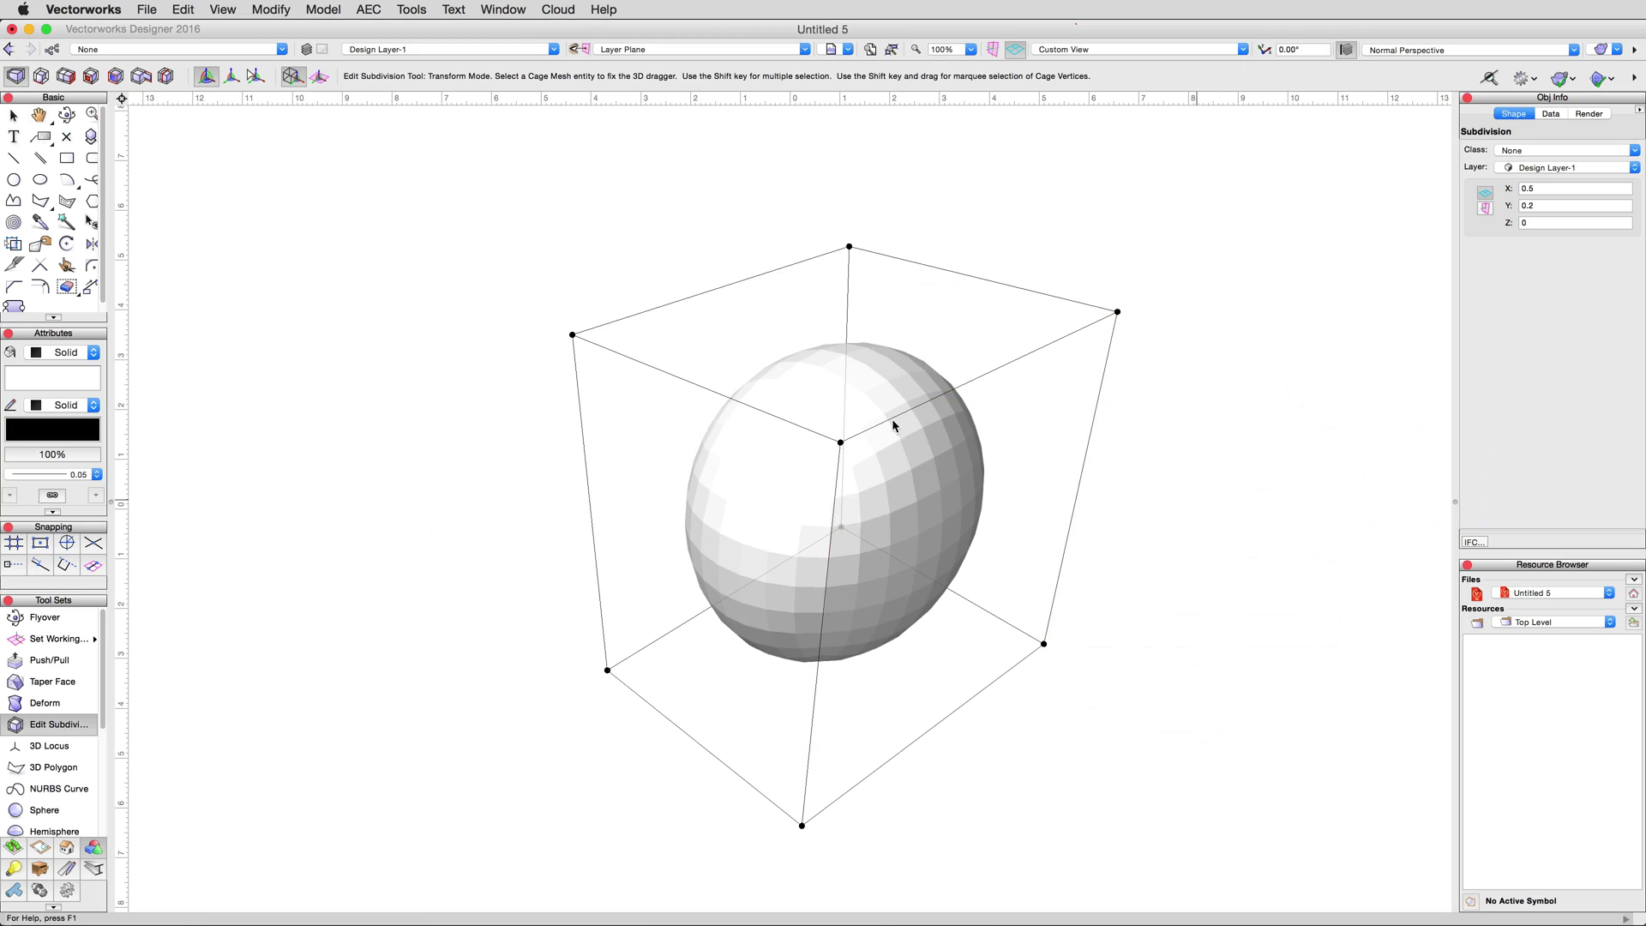
{"action": "left_click", "coordinate": [14, 114]}
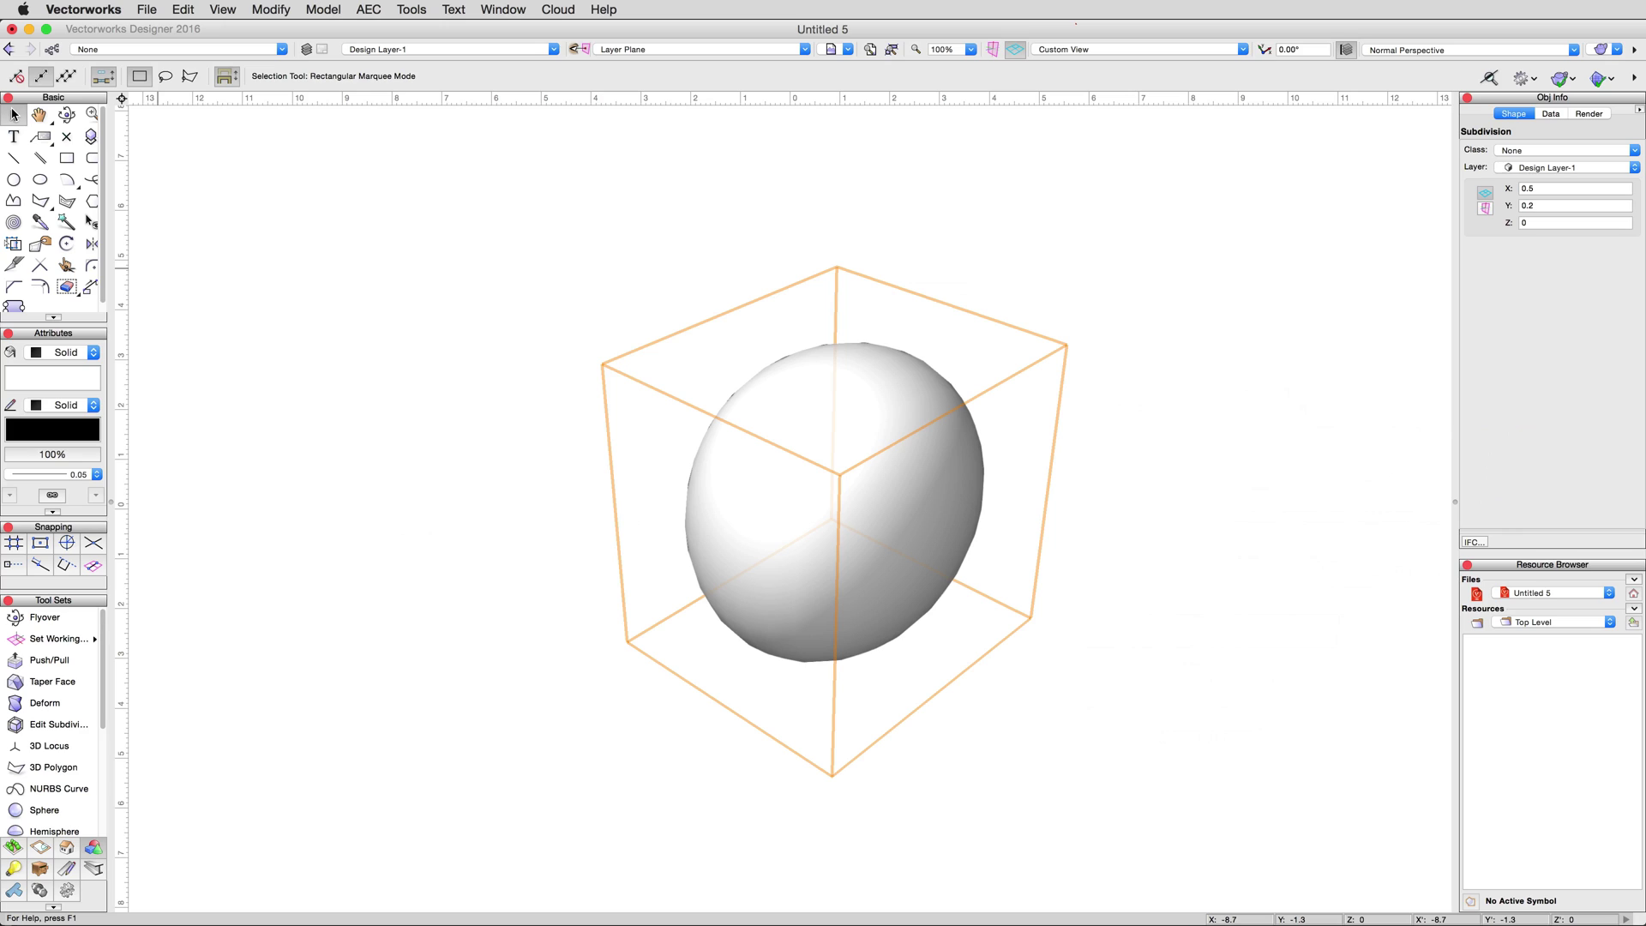
In the sphere's cage, drag the right face outward by 0.2 and exit editing
{"action": "double_click", "coordinate": [755, 465]}
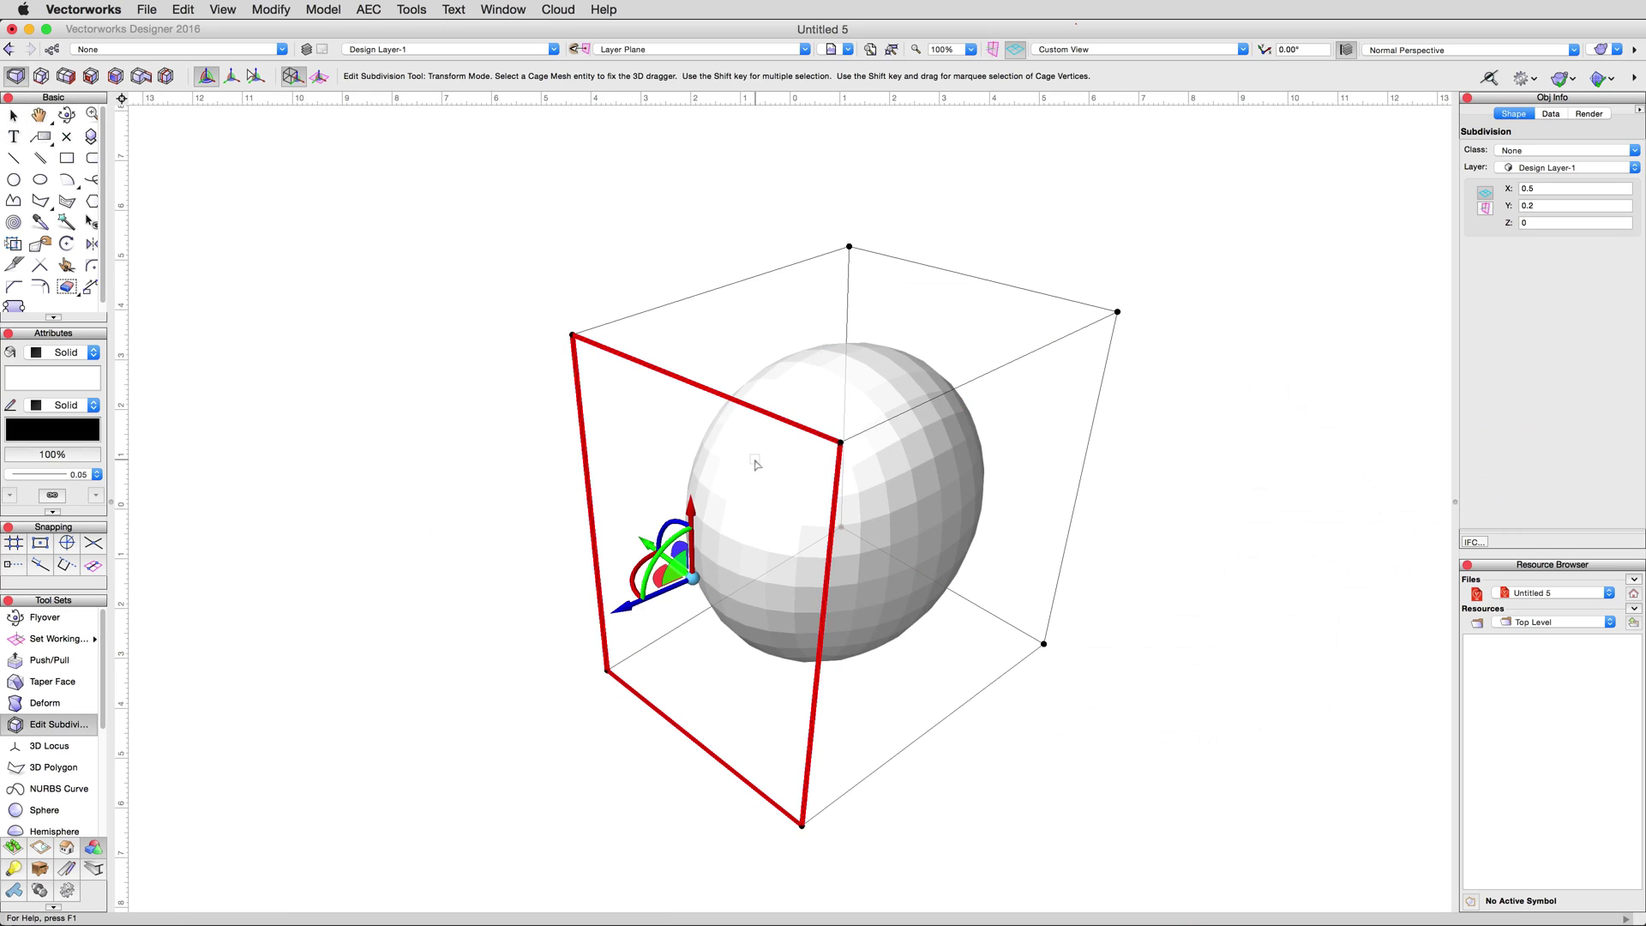
{"action": "left_click", "coordinate": [993, 508]}
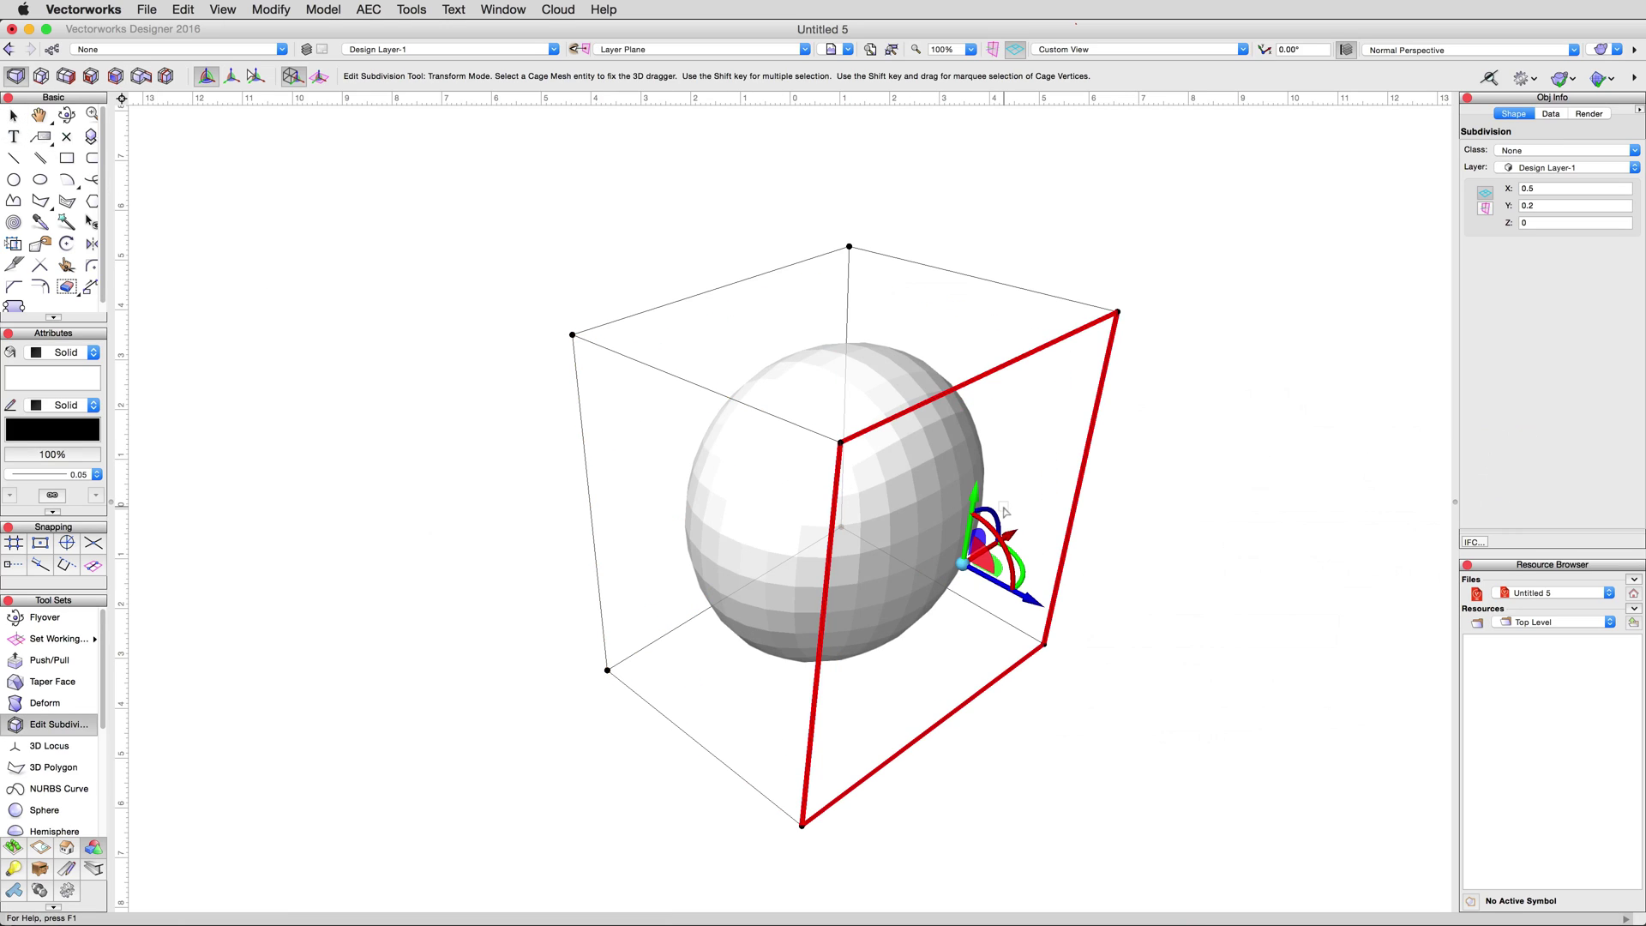
{"action": "left_click_drag", "start_coordinate": [1025, 600], "coordinate": [1060, 613]}
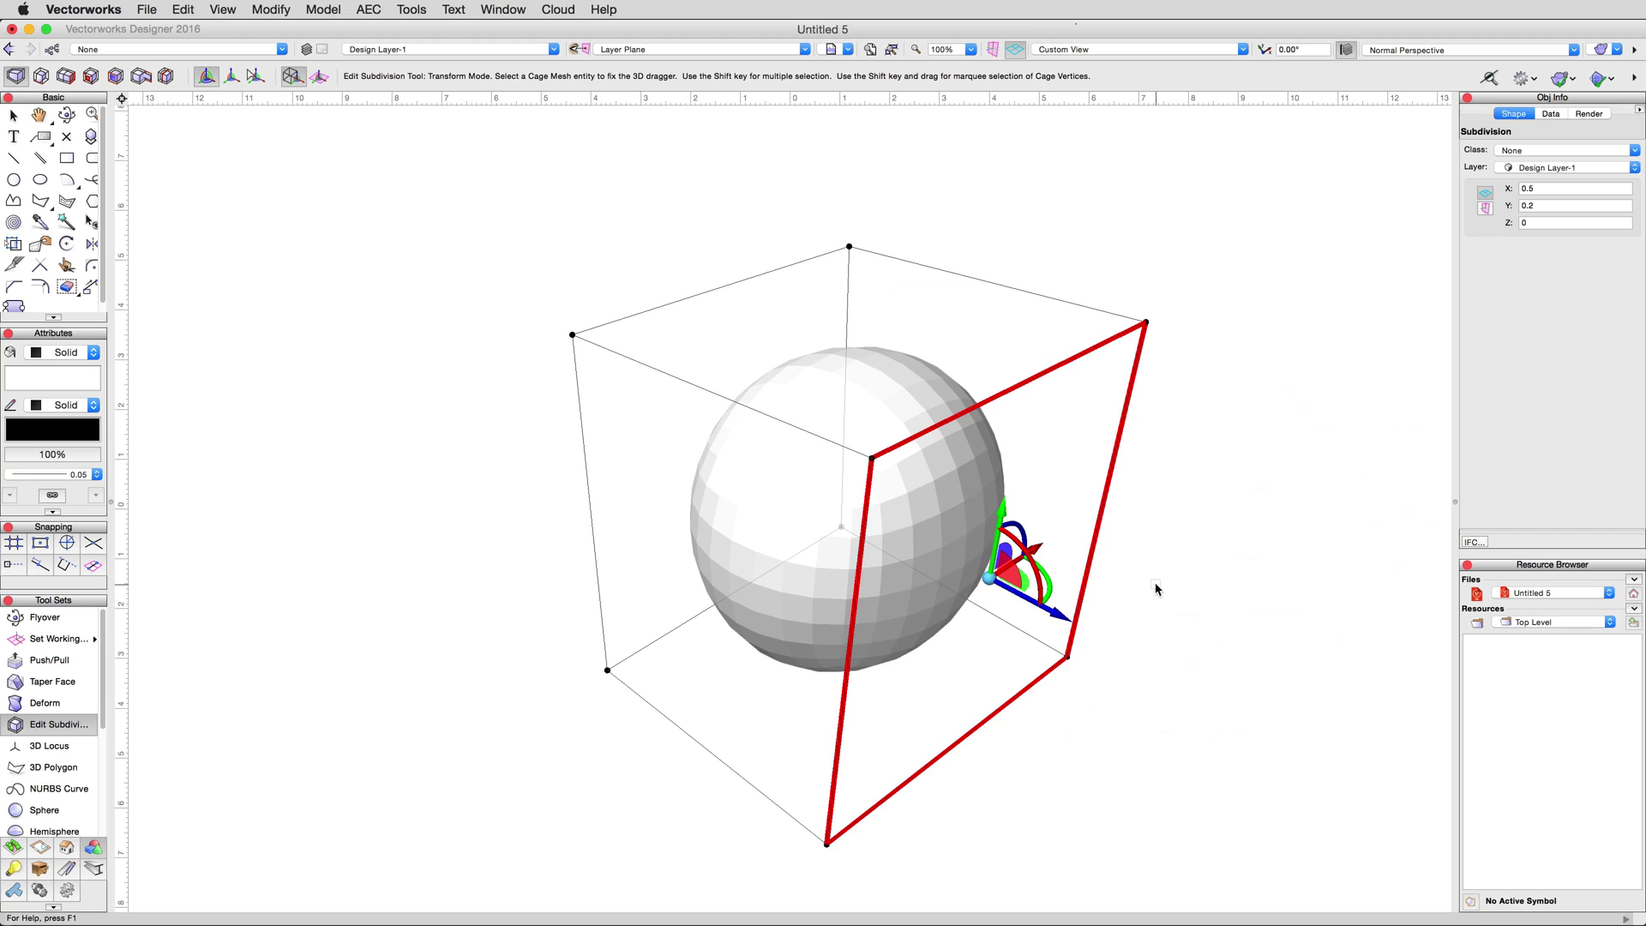
{"action": "key", "text": "x"}
{"action": "key", "text": "x"}
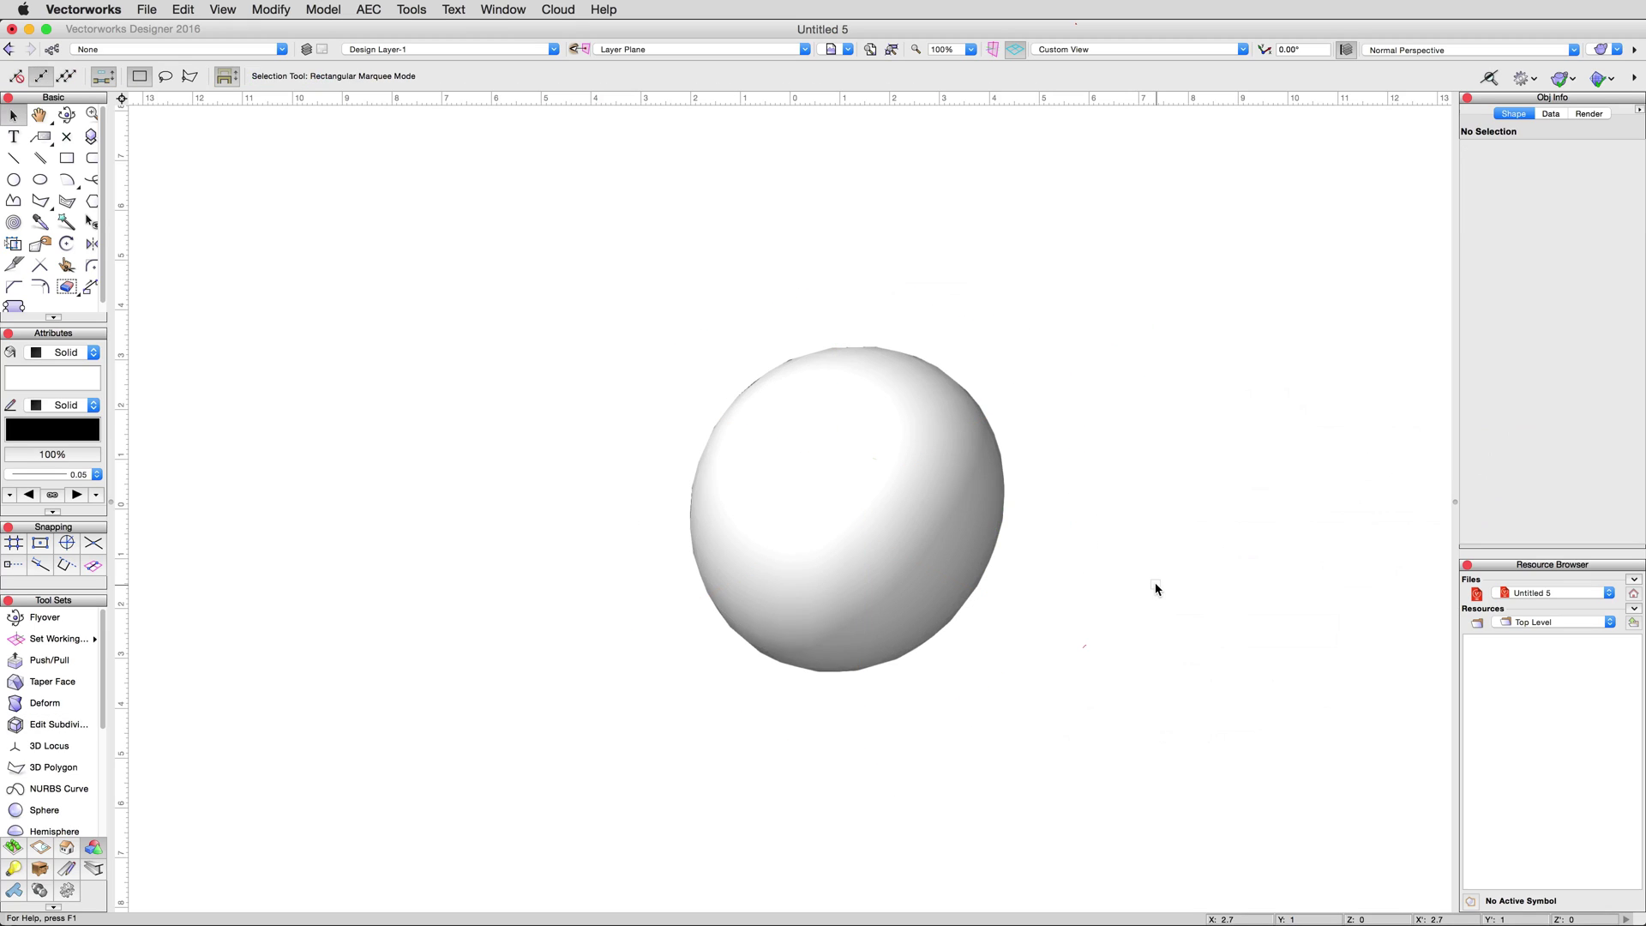
Reopen the sphere's subdivision cage and select the right cage face again
{"action": "left_click", "coordinate": [963, 537]}
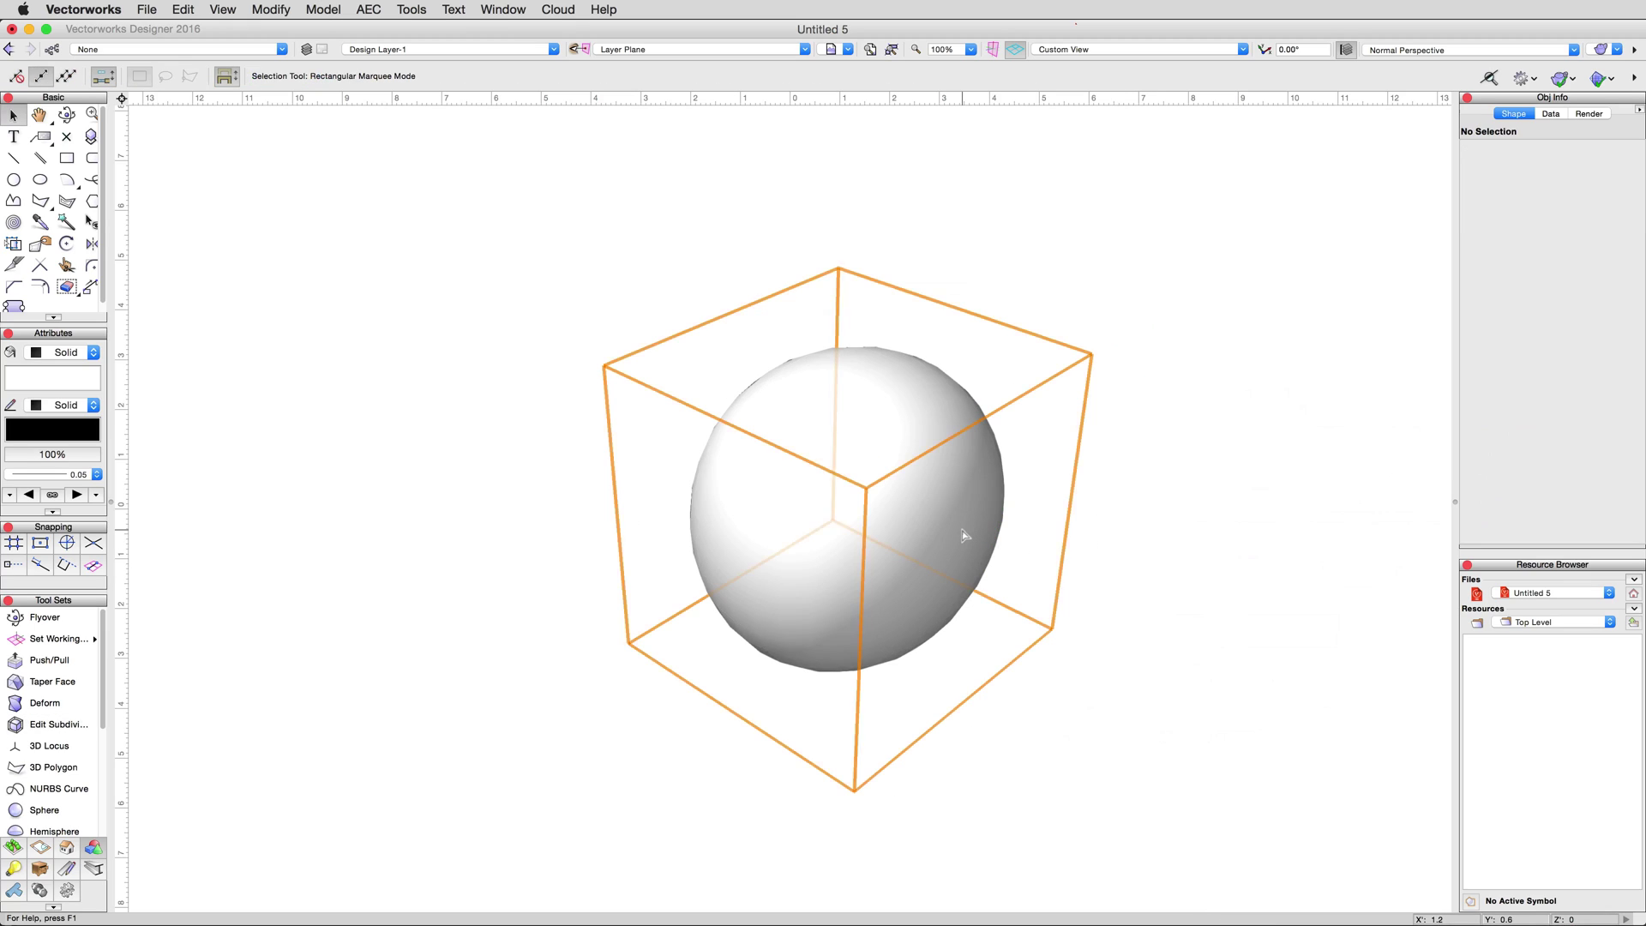
{"action": "double_click", "coordinate": [963, 536]}
{"action": "left_click", "coordinate": [1044, 552]}
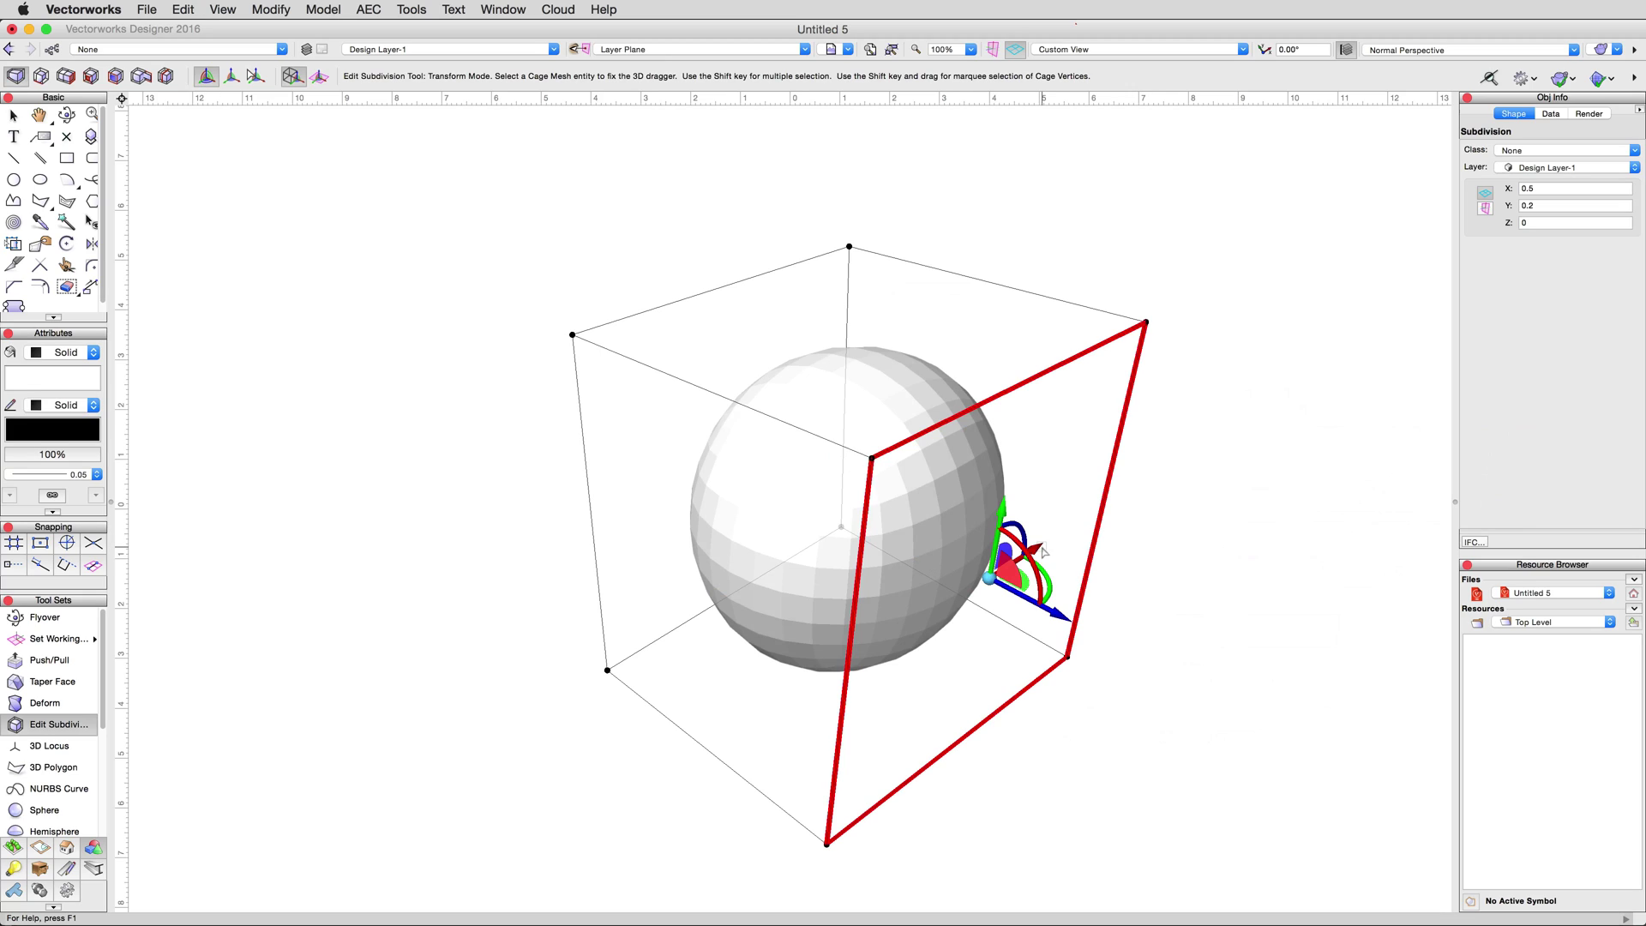